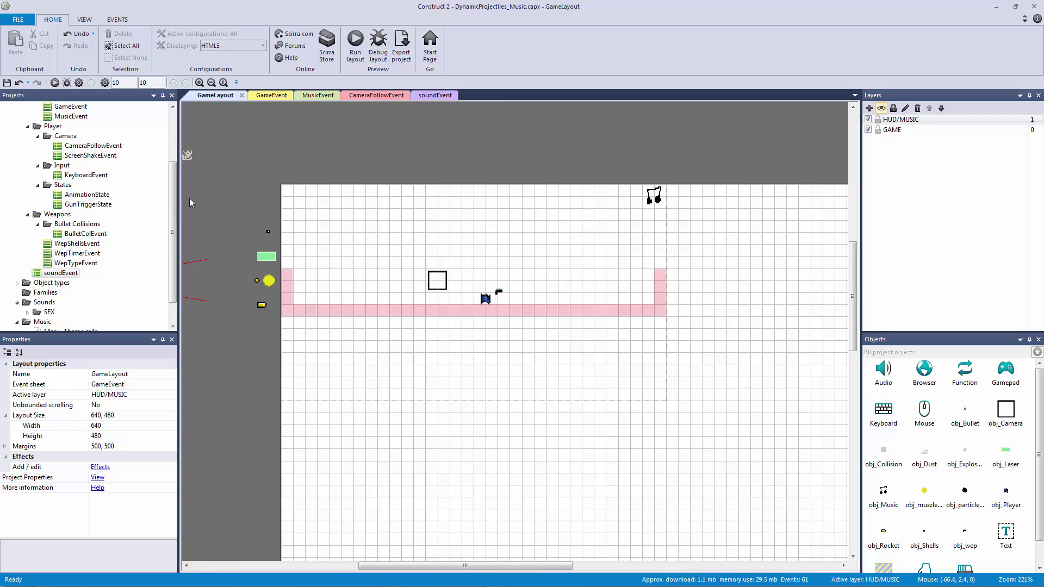
scroll(173, 244, up, 5)
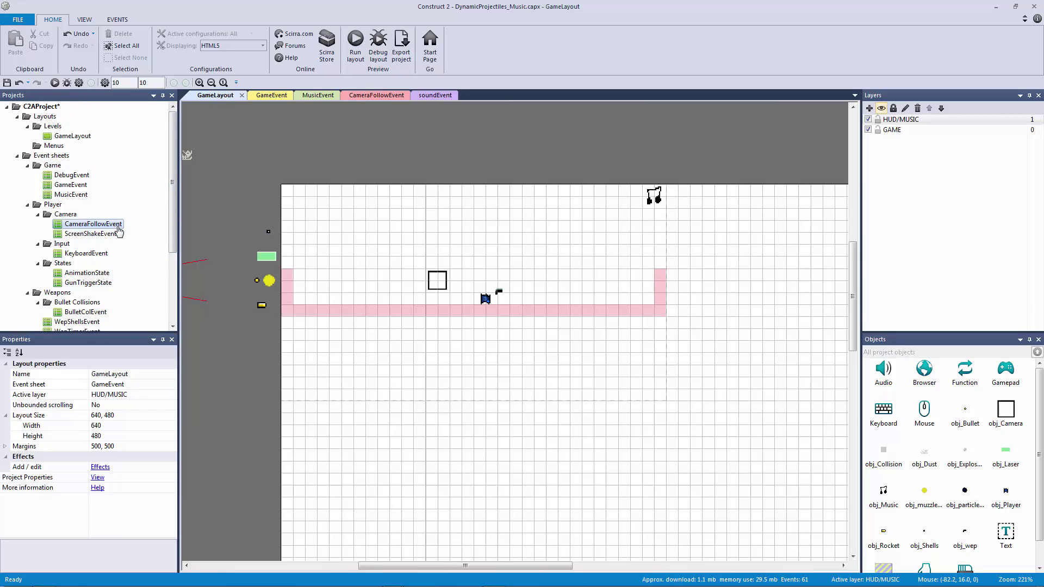
Open the ScreenShakeEvent and CameraFollowEvent sheets from the Player > Camera folder
click(65, 215)
click(38, 214)
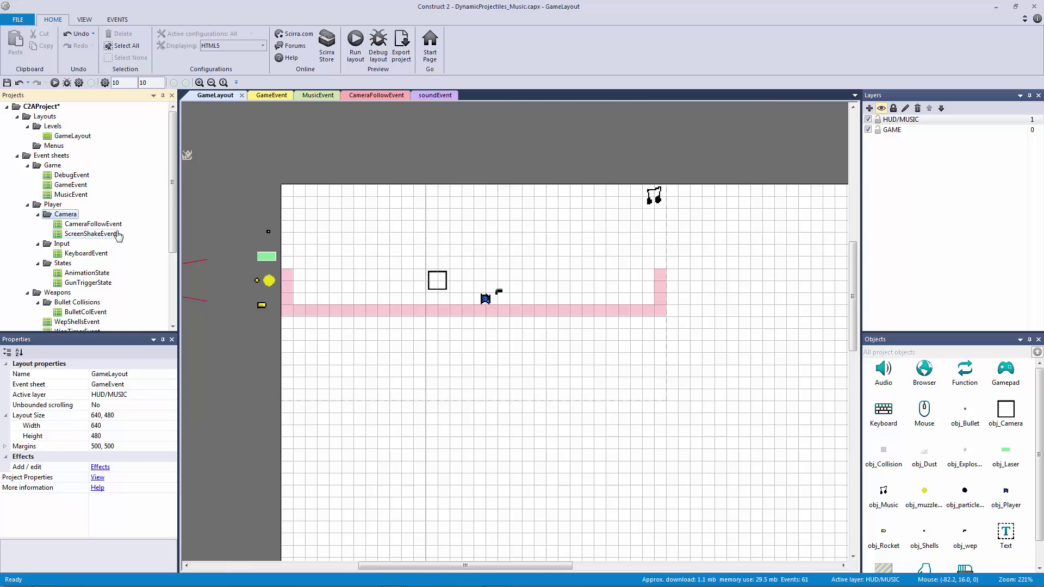
double_click(90, 233)
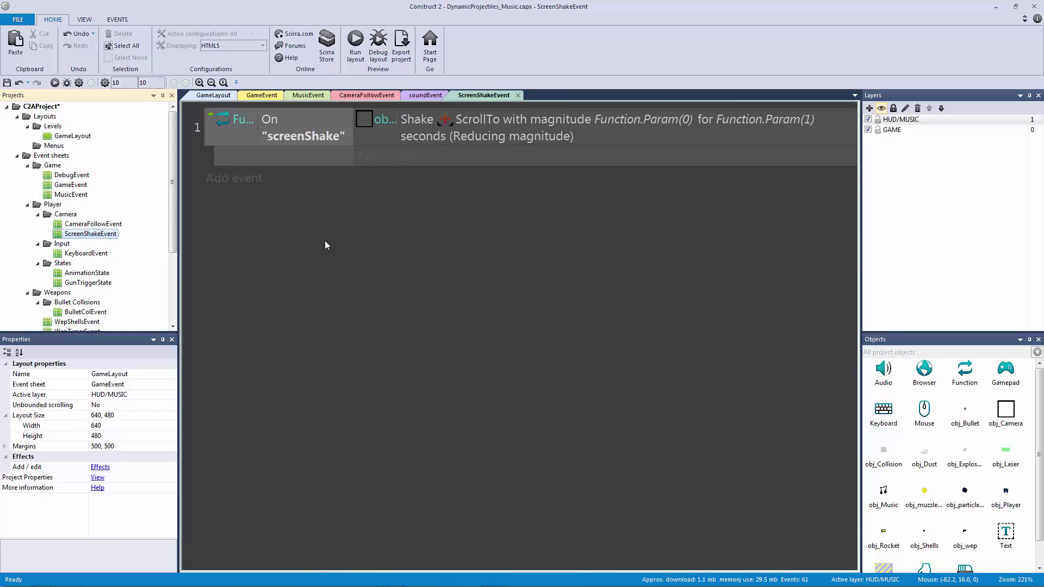
double_click(93, 224)
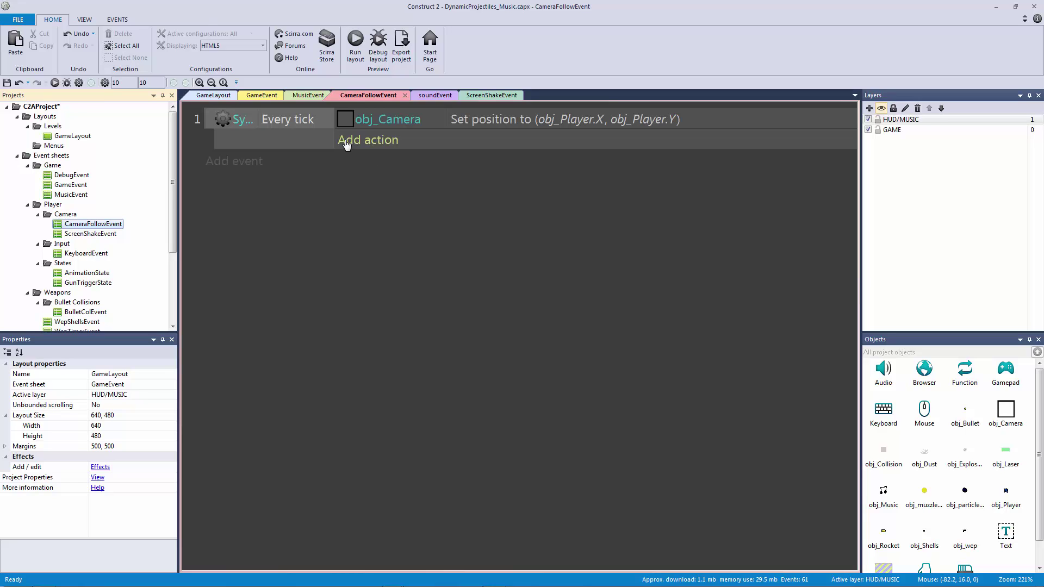
Add an obj_Player Is mirrored event below Every tick, plus an inverted copy
click(221, 124)
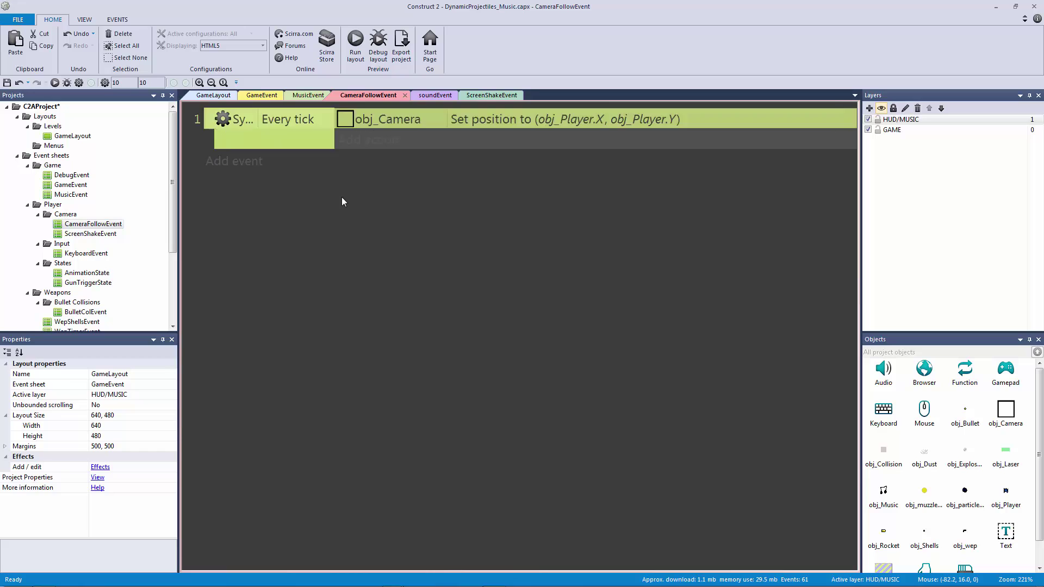
key(b)
double_click(303, 163)
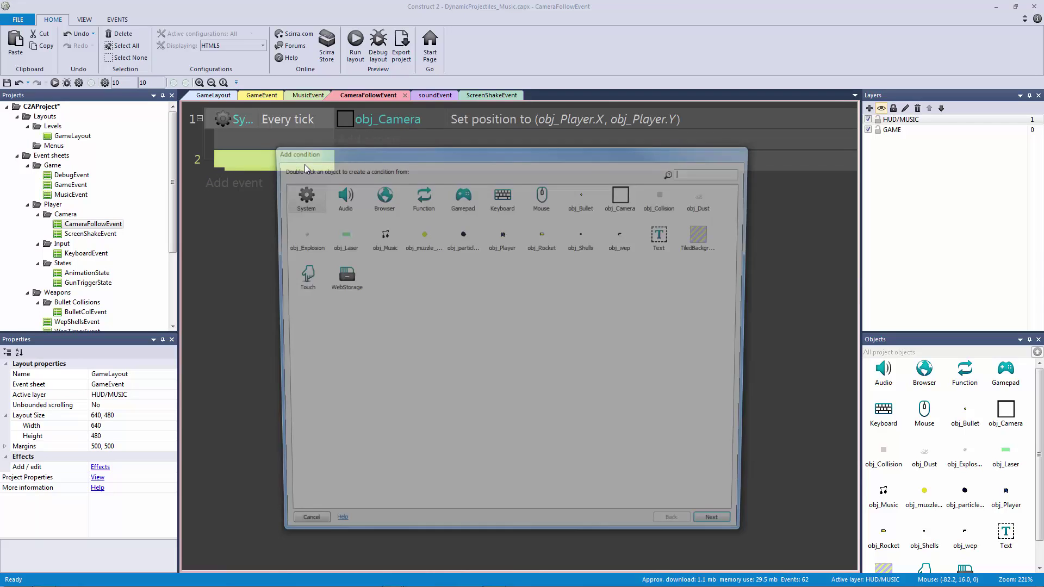
double_click(501, 237)
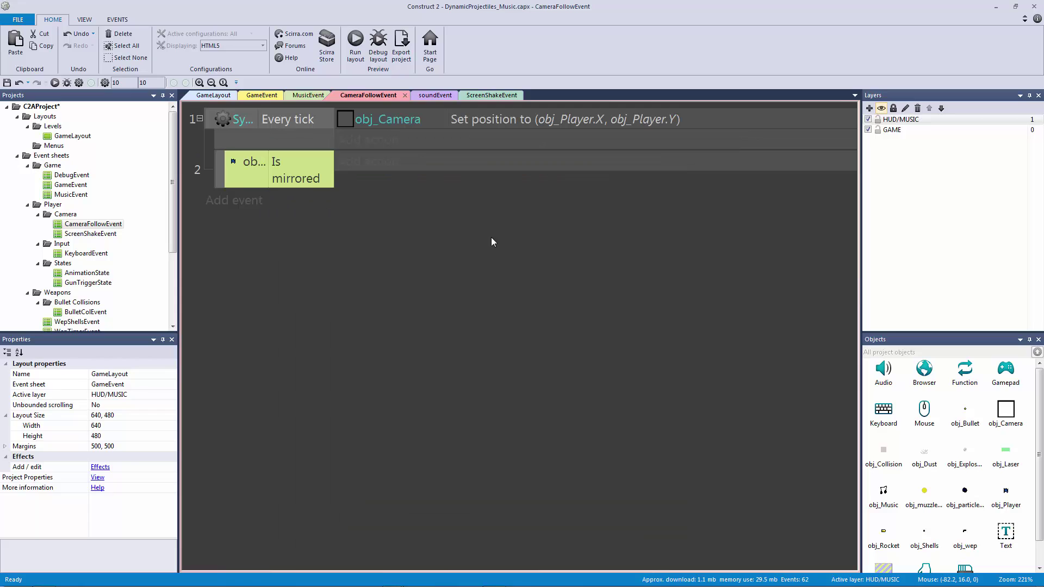
key(ctrl+v)
right_click(297, 219)
click(337, 272)
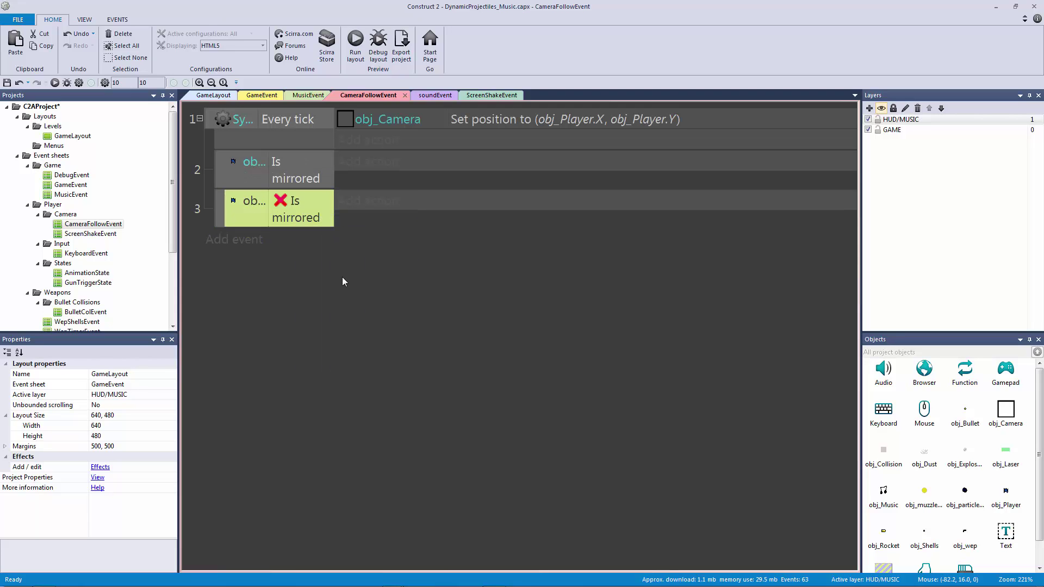
Widen the condition and object-name columns so obj_Player conditions fit on one line
drag(335, 183, 383, 183)
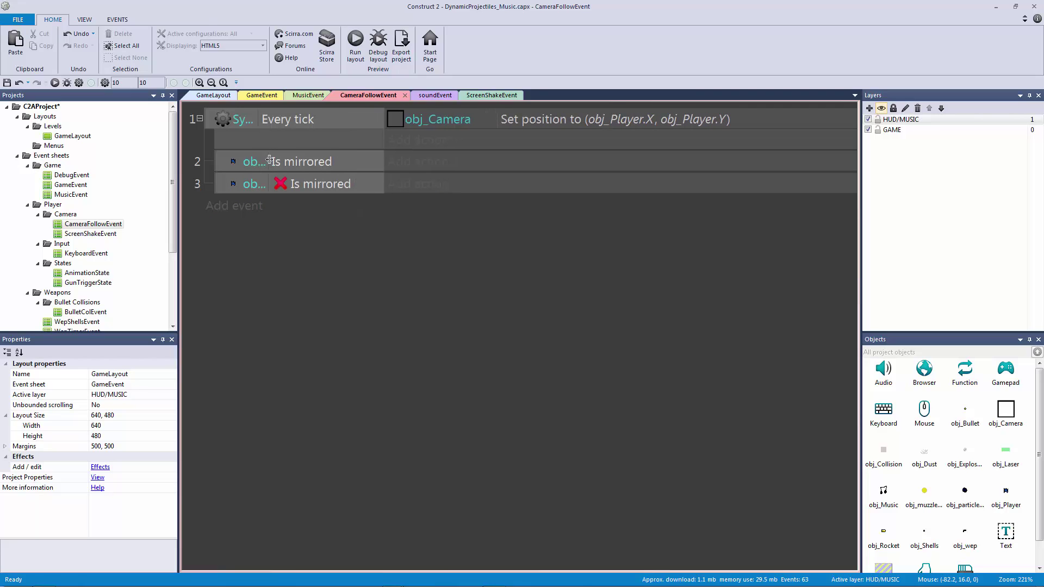
drag(268, 159, 310, 160)
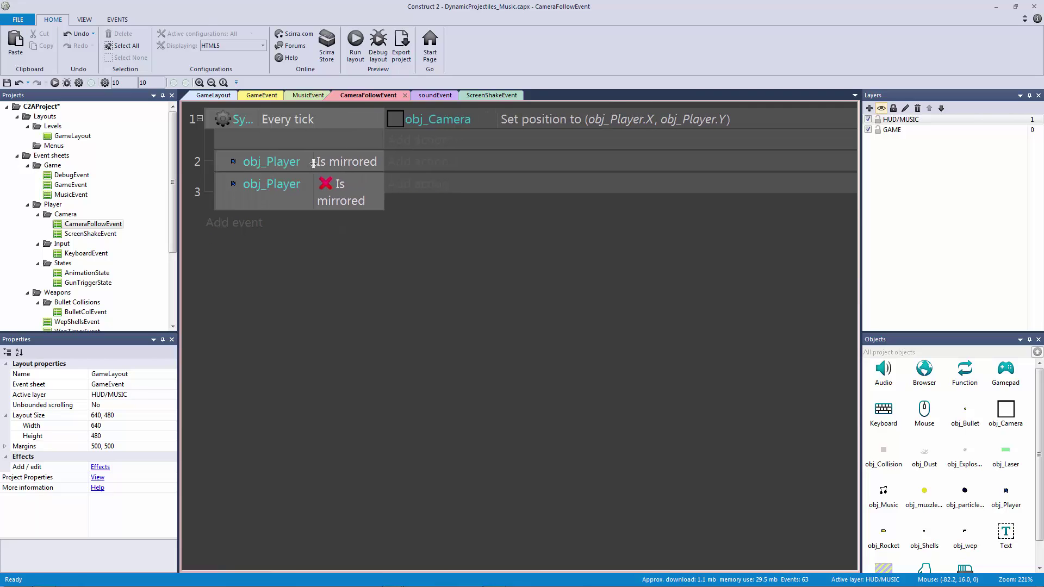
click(269, 161)
click(276, 188)
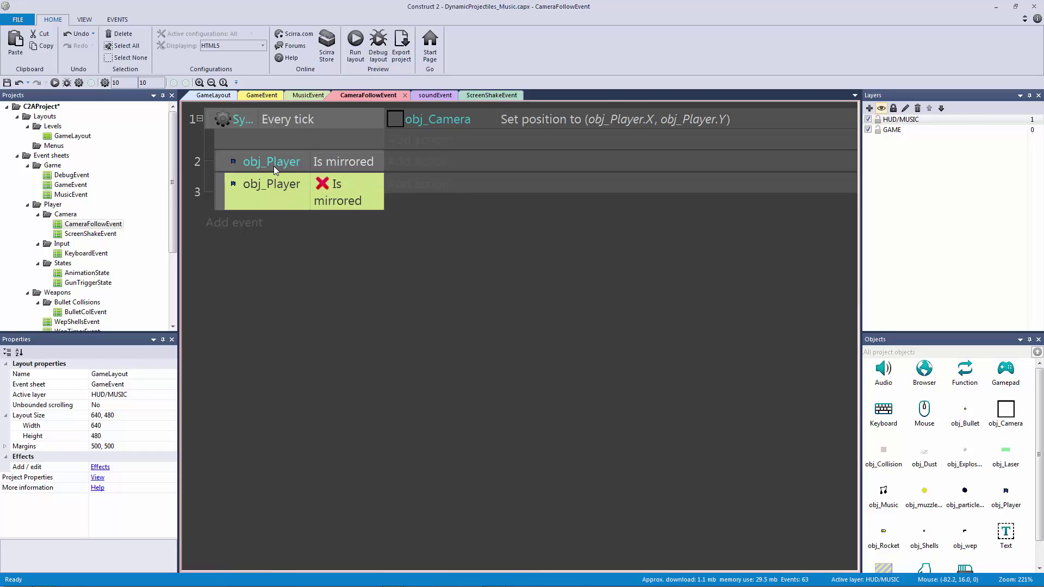
click(423, 260)
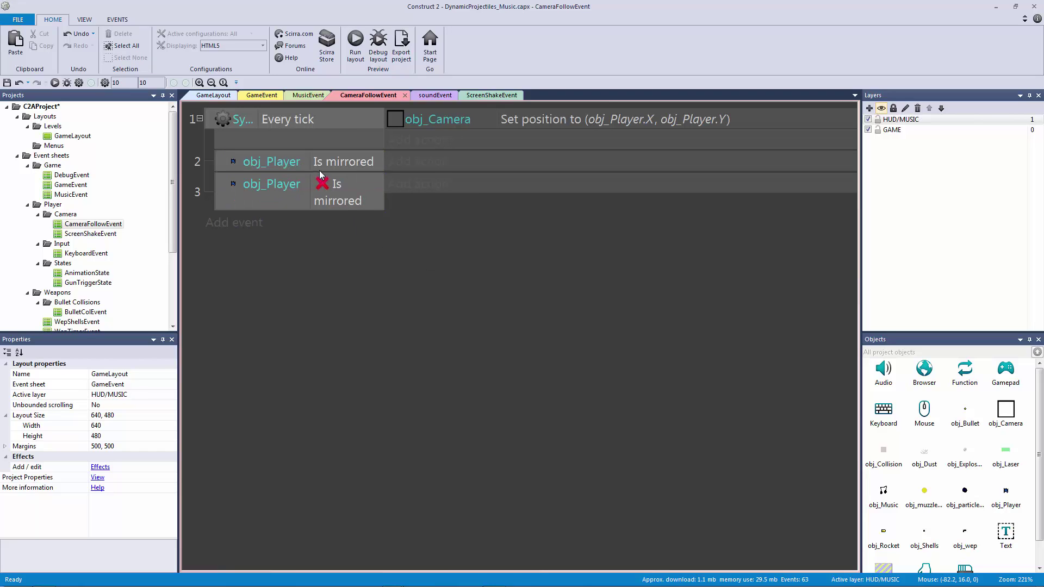
click(279, 162)
click(298, 195)
click(412, 266)
click(437, 120)
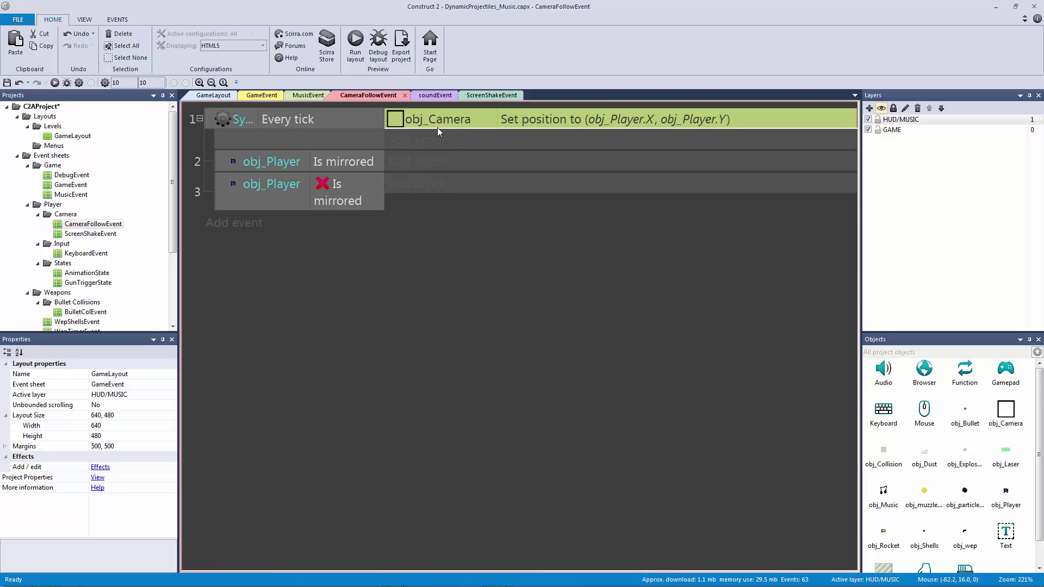
click(432, 245)
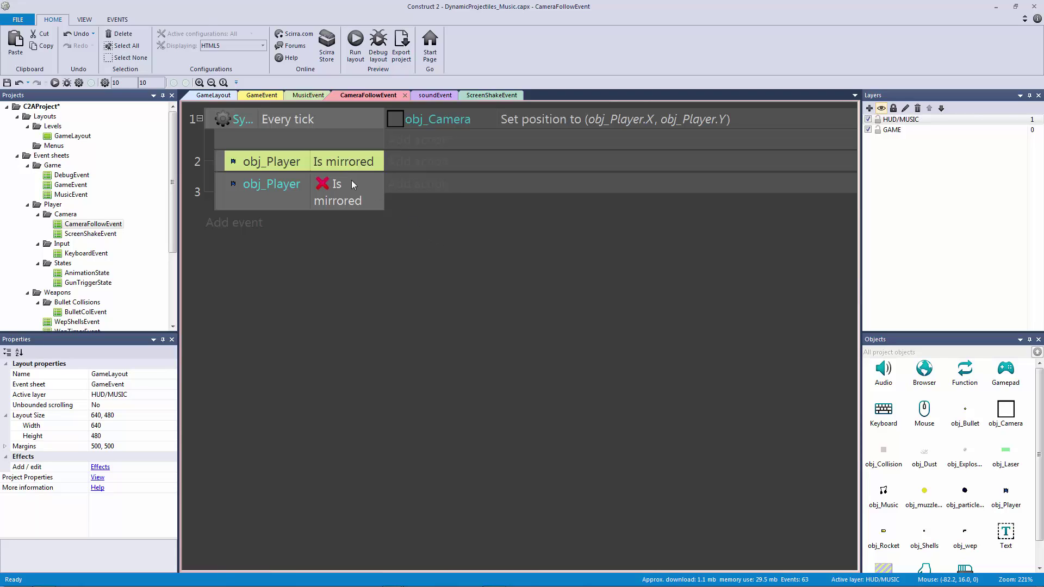
click(336, 181)
click(466, 279)
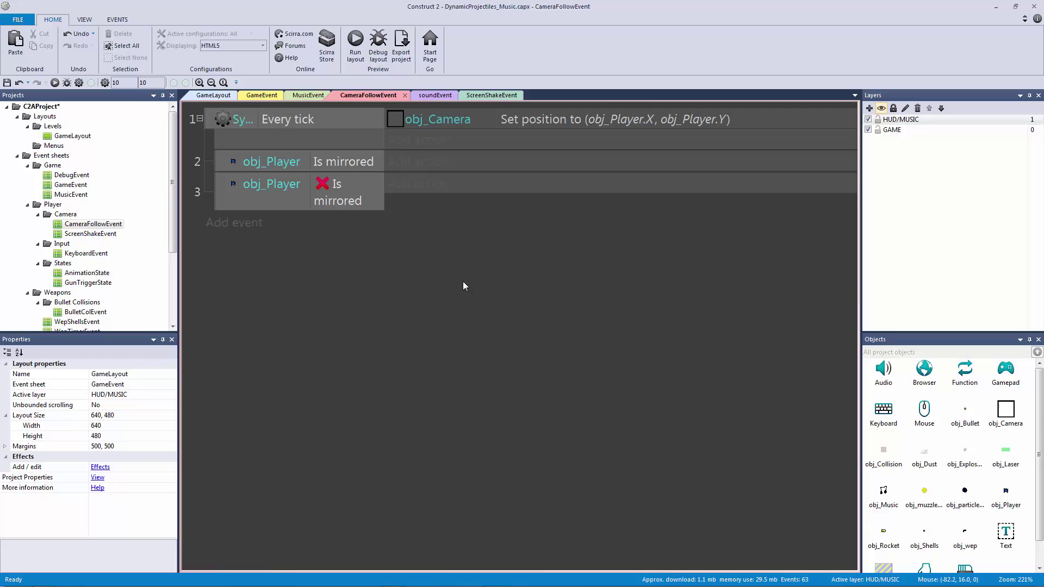
Add global numbers cameraHeight = 10 and lookAhead = 50
key(v)
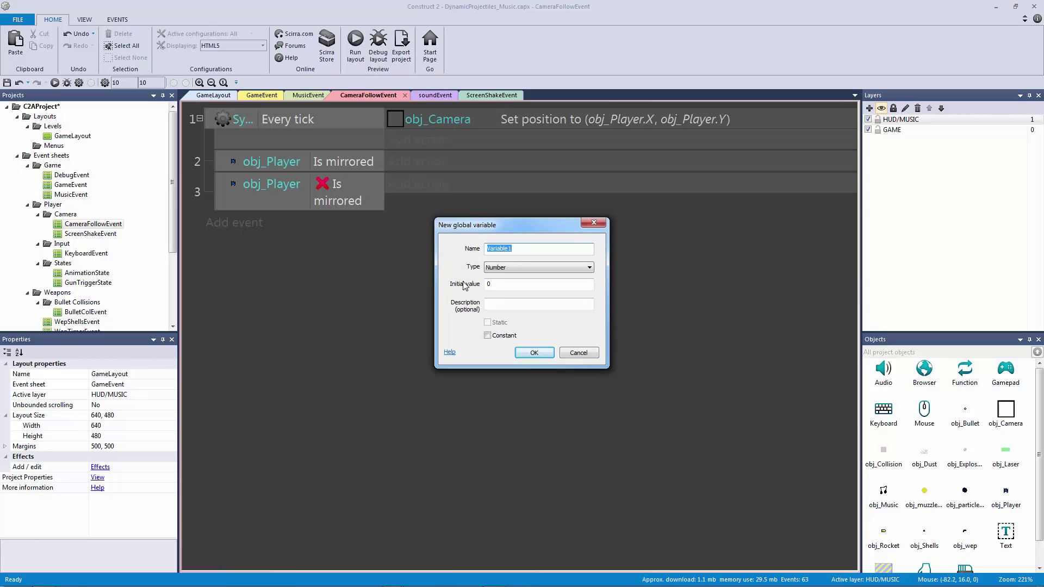
text(cameraHe)
text(ight)
key(Tab)
key(Tab)
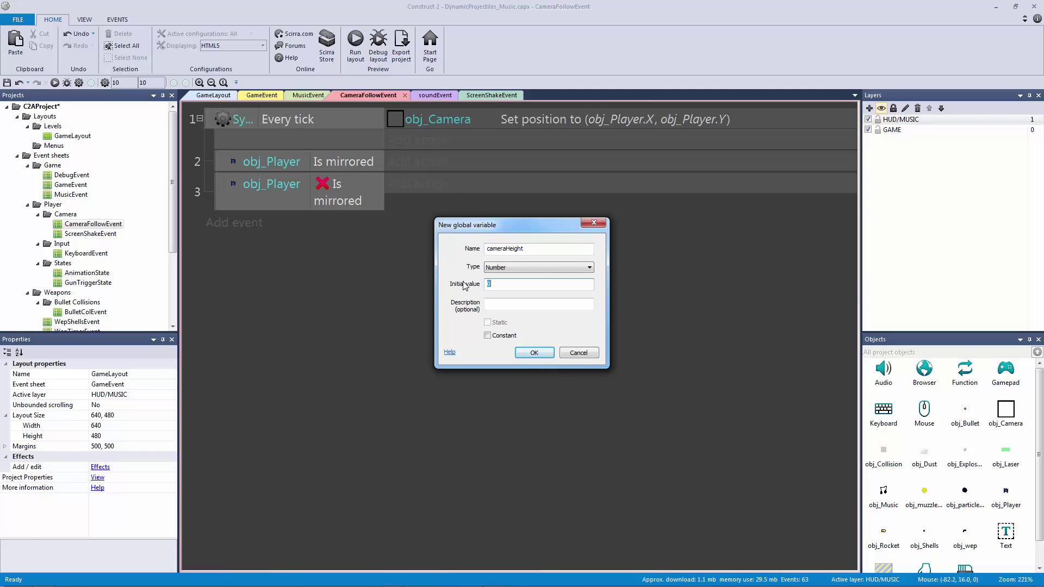
text(10)
key(Return)
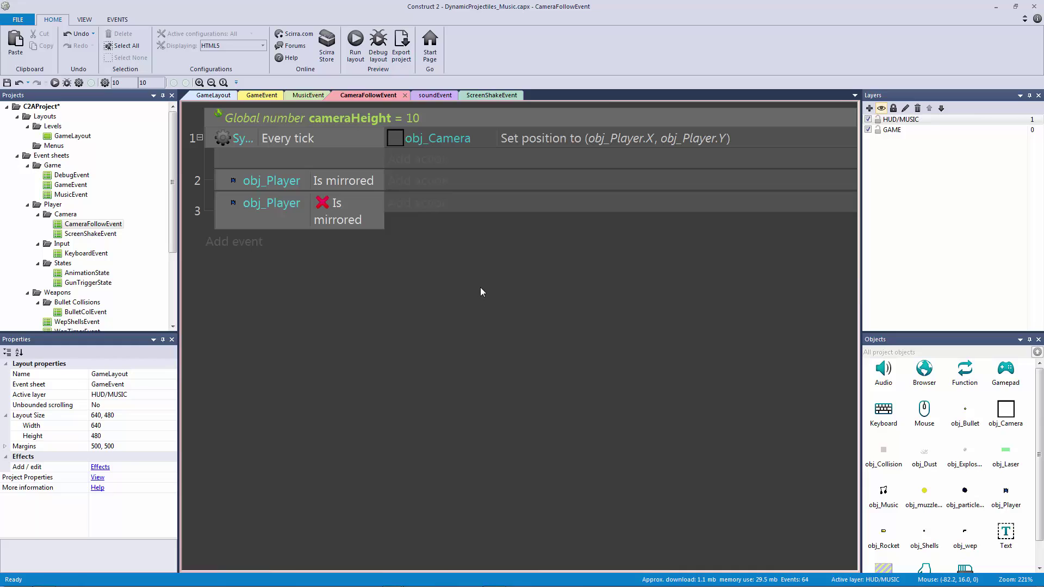
key(v)
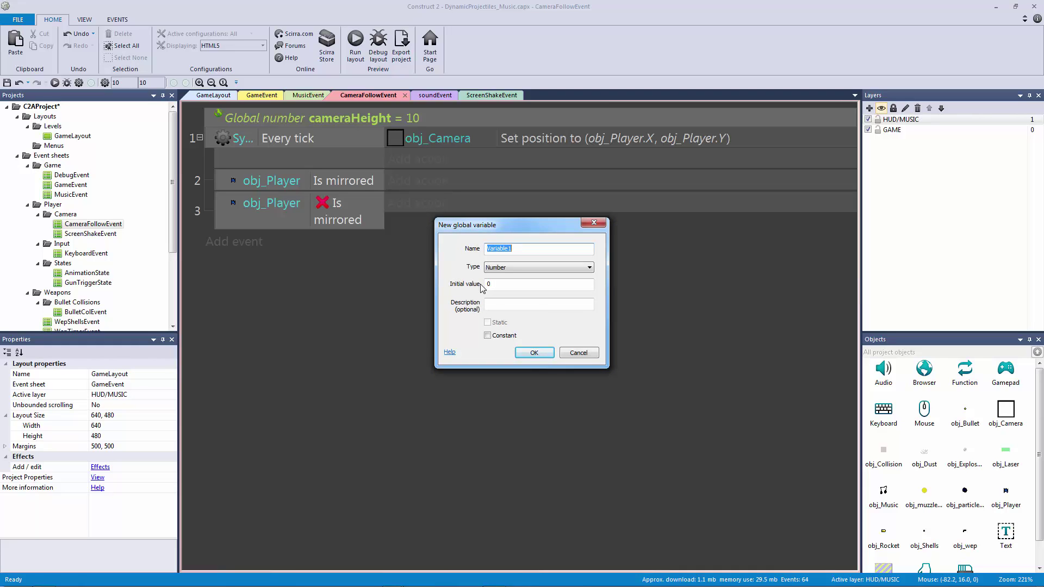
text(looAhead)
key(Tab)
key(Tab)
text(0)
key(Return)
Dismiss the accidental add-event prompt and add global cameraSpeed = 0.08
double_click(473, 272)
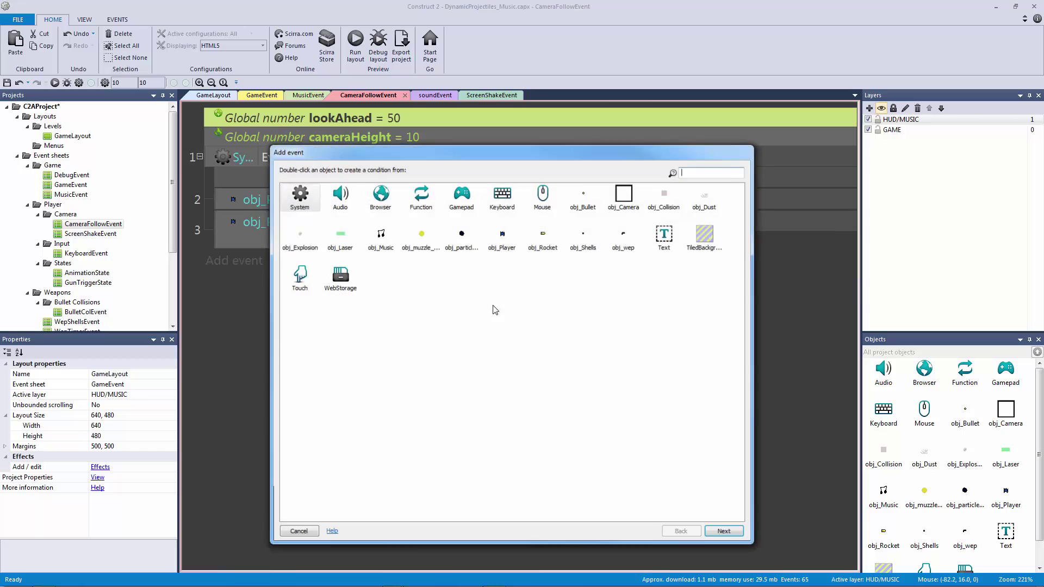
click(329, 472)
key(v)
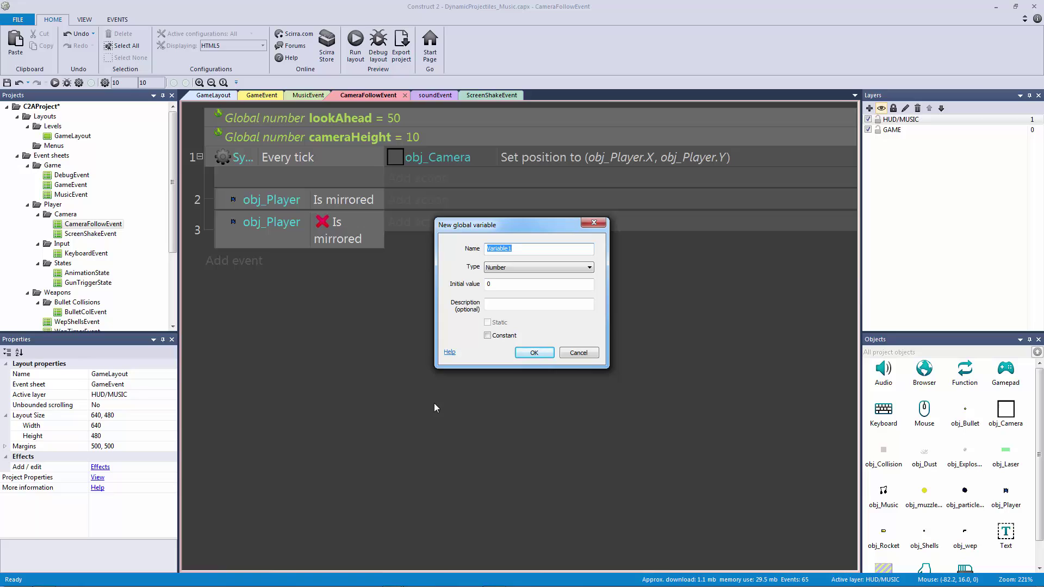
text(camera)
text(eed)
key(Tab)
key(Tab)
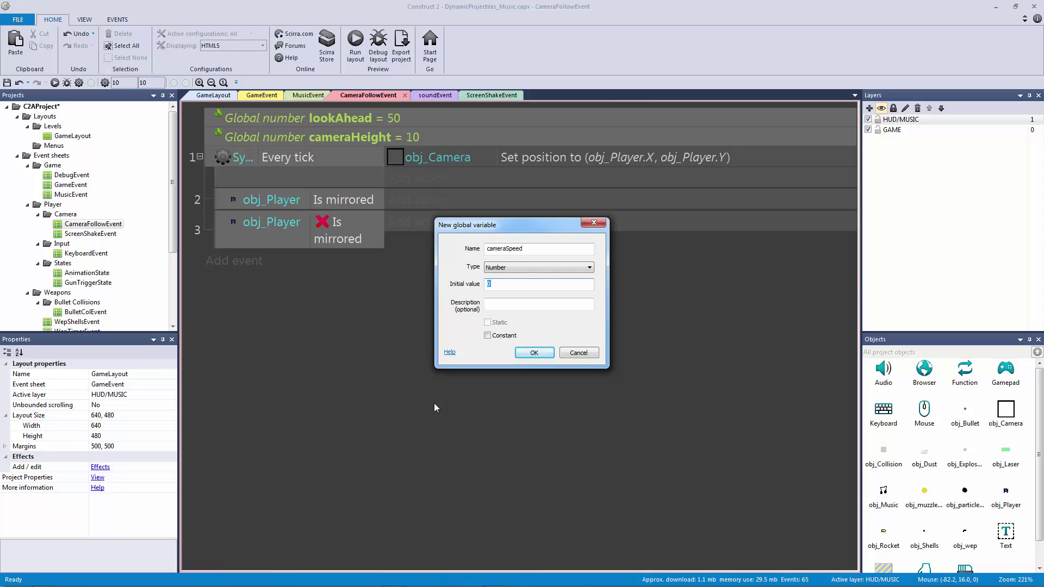
text(0.0)
text(8)
key(Return)
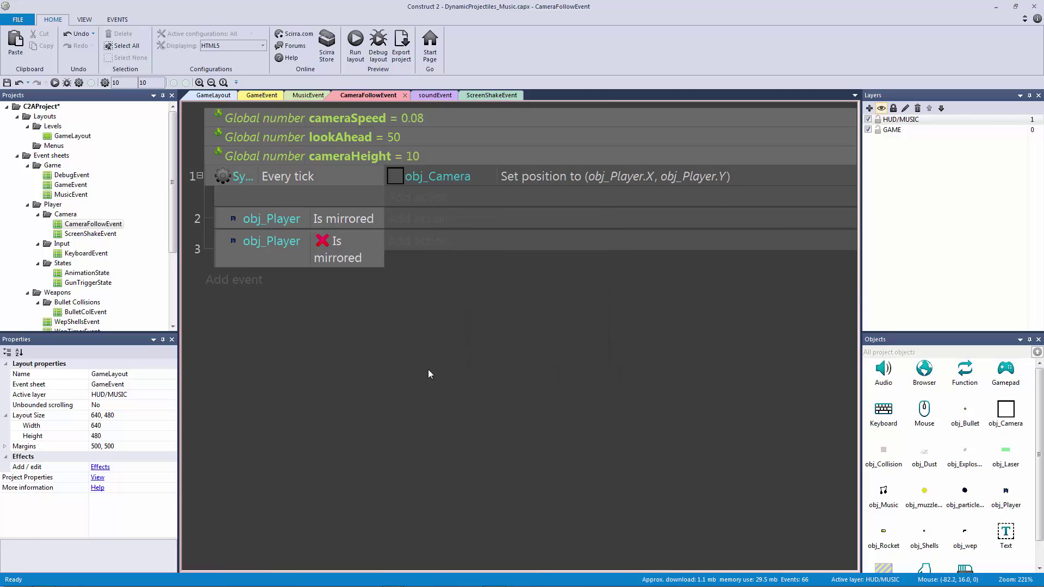
Open the parameters of event 2's obj_Camera Set position action
click(418, 133)
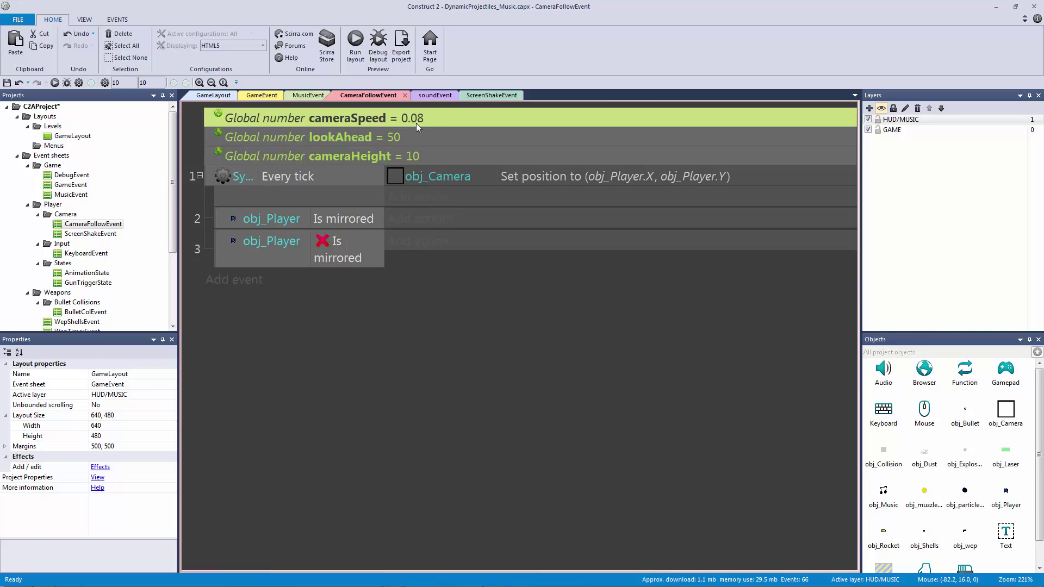
click(467, 358)
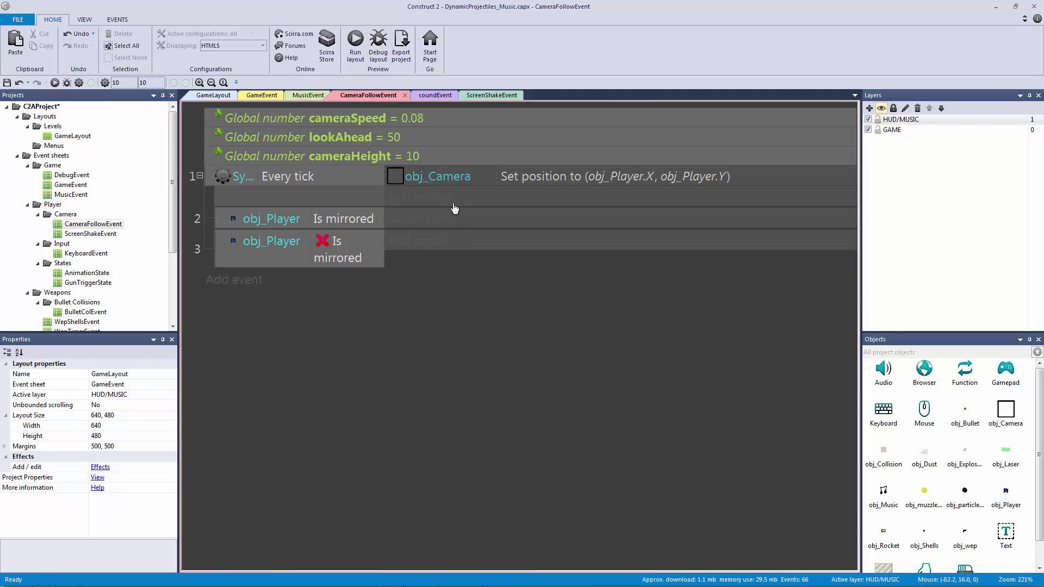
drag(421, 180, 419, 218)
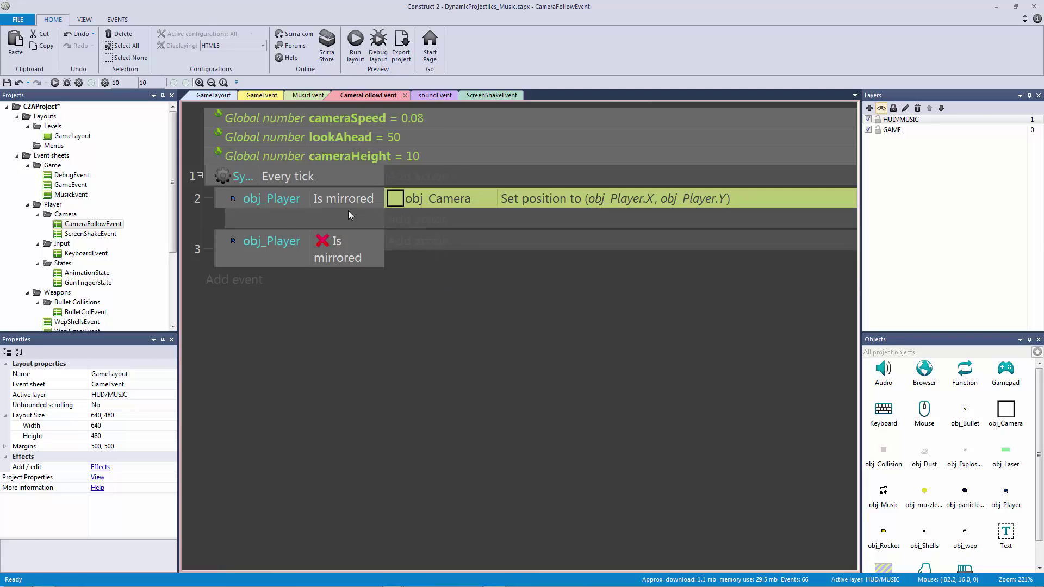
double_click(512, 200)
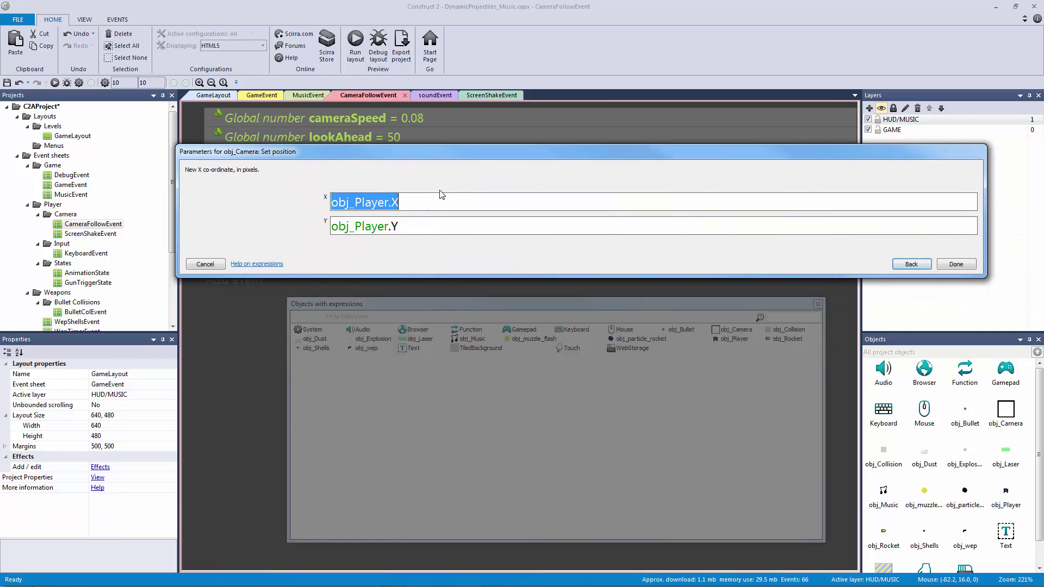
Rewrite the X field as lerp(Self.X, obj_Player.X + -lookAhead, cameraSpeed)
click(438, 203)
drag(440, 202, 308, 196)
click(408, 203)
drag(408, 202, 326, 200)
click(356, 202)
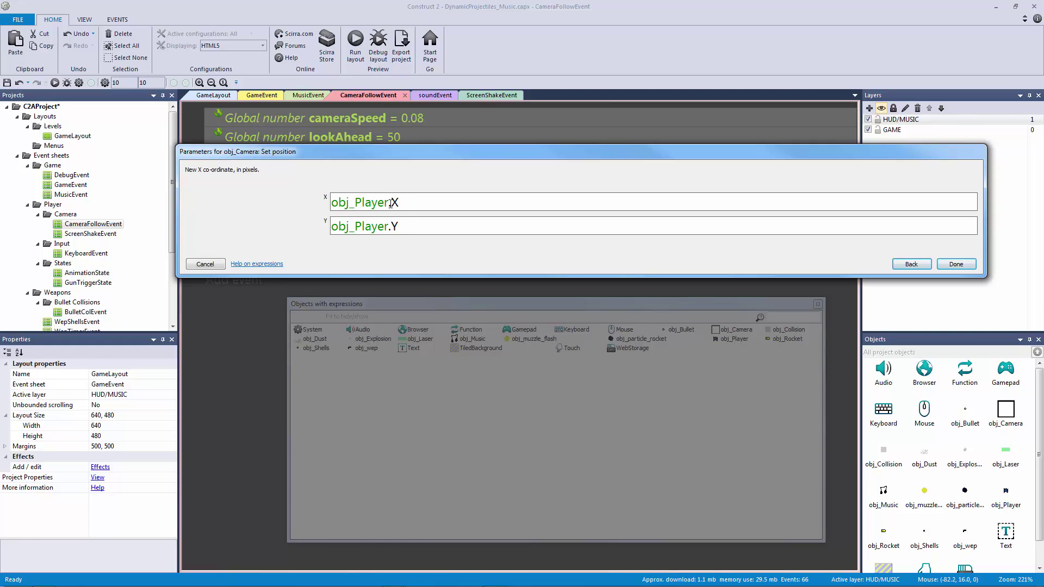
drag(400, 203, 299, 209)
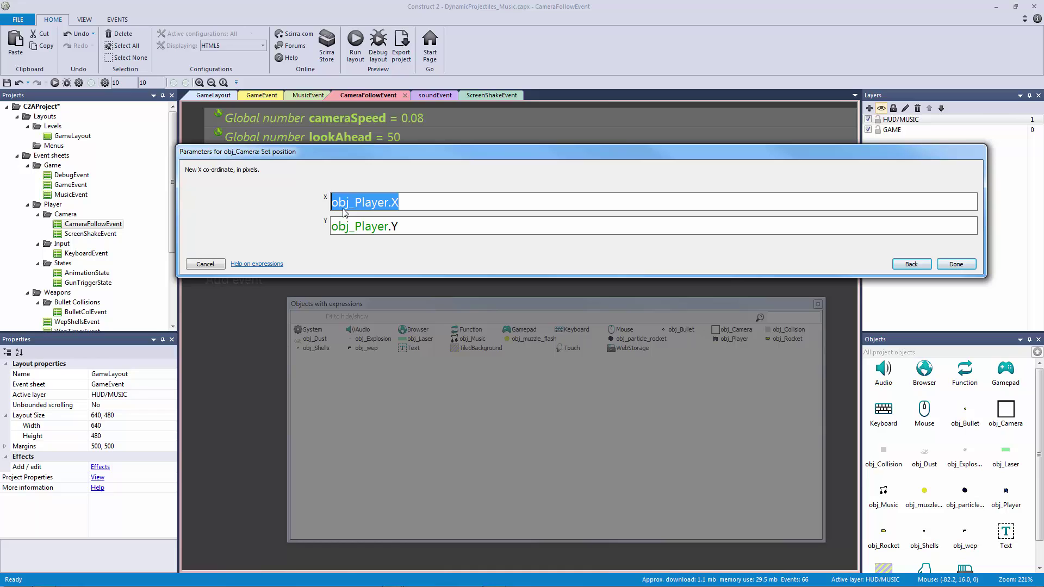
text(lerp()
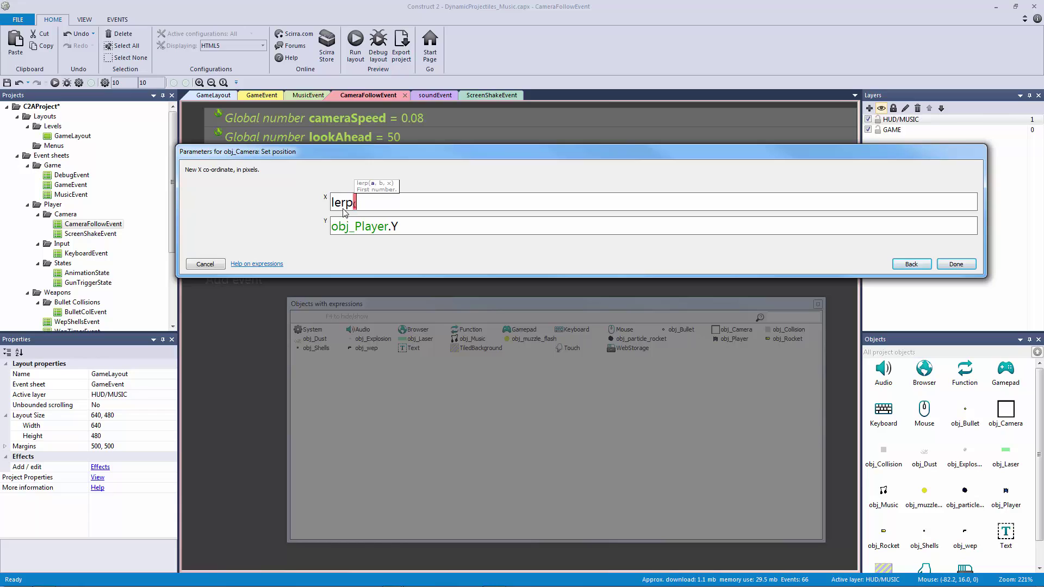
text(Self)
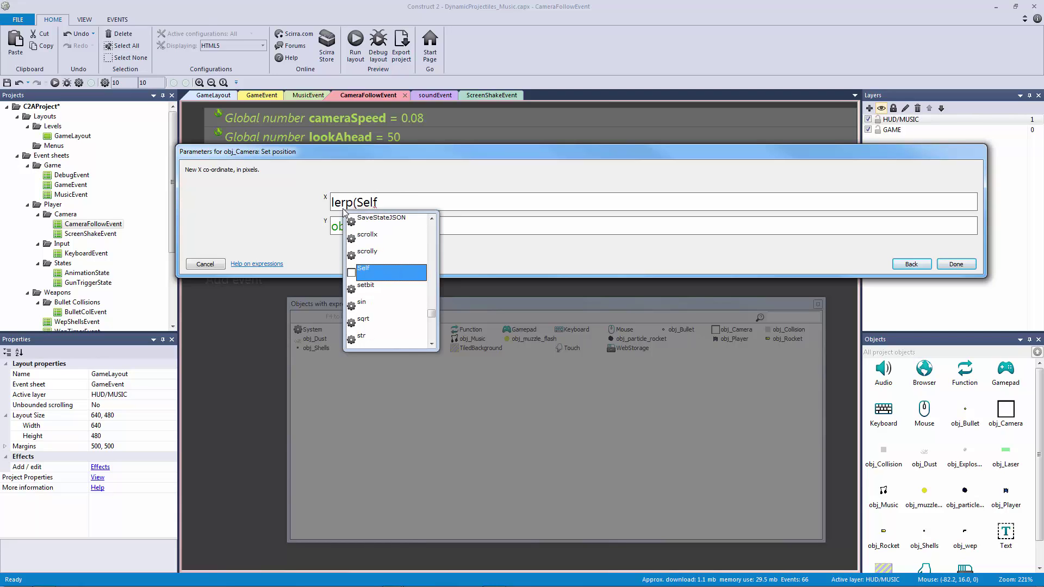
key(BackSpace)
key(BackSpace)
key(BackSpace)
key(BackSpace)
text(obj)
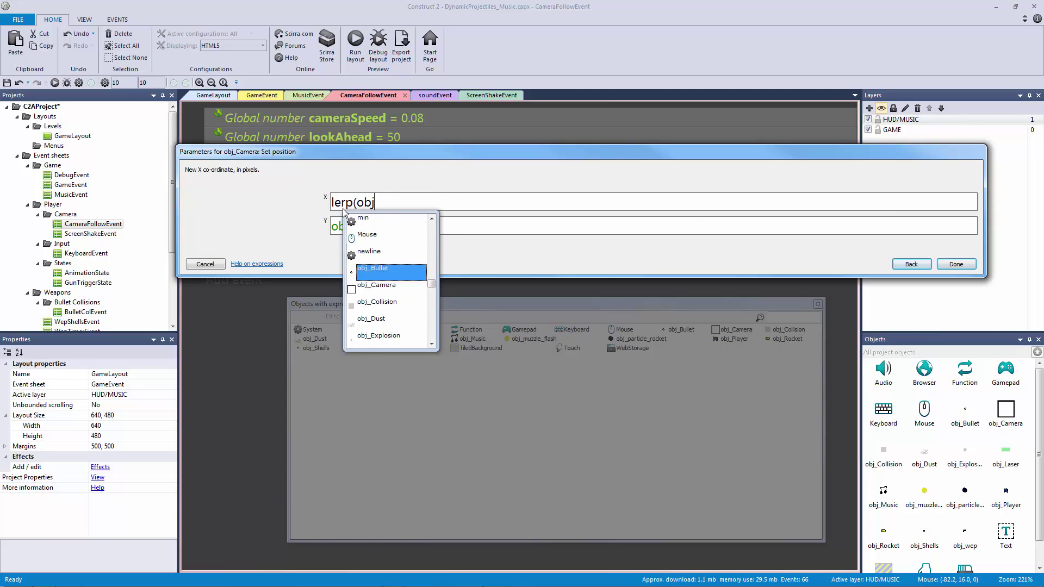
text(_Camer)
key(BackSpace)
key(BackSpace)
key(BackSpace)
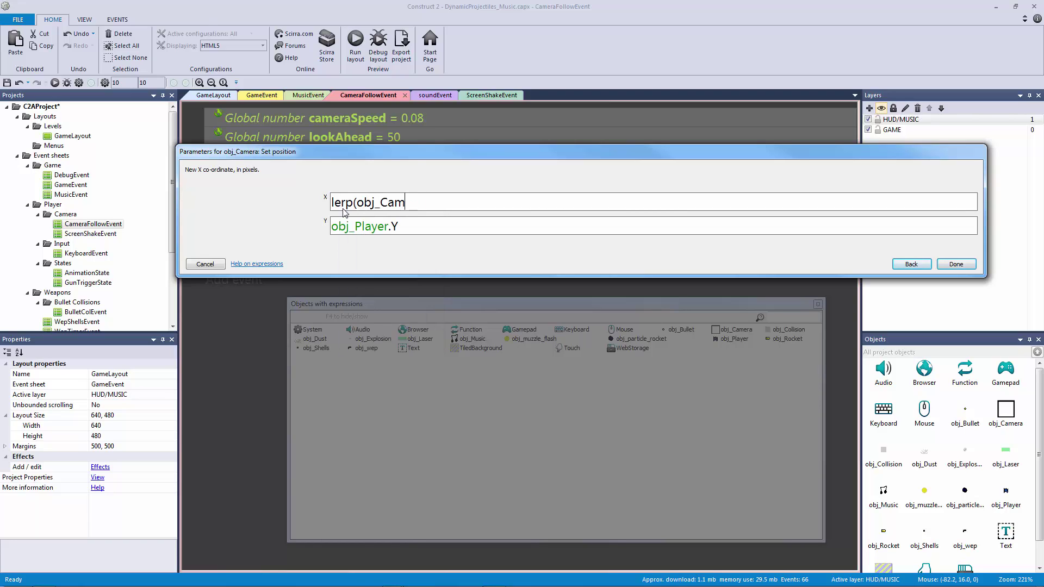
key(BackSpace)
key(BackSpace)
key(BackSpace)
text(Self.X)
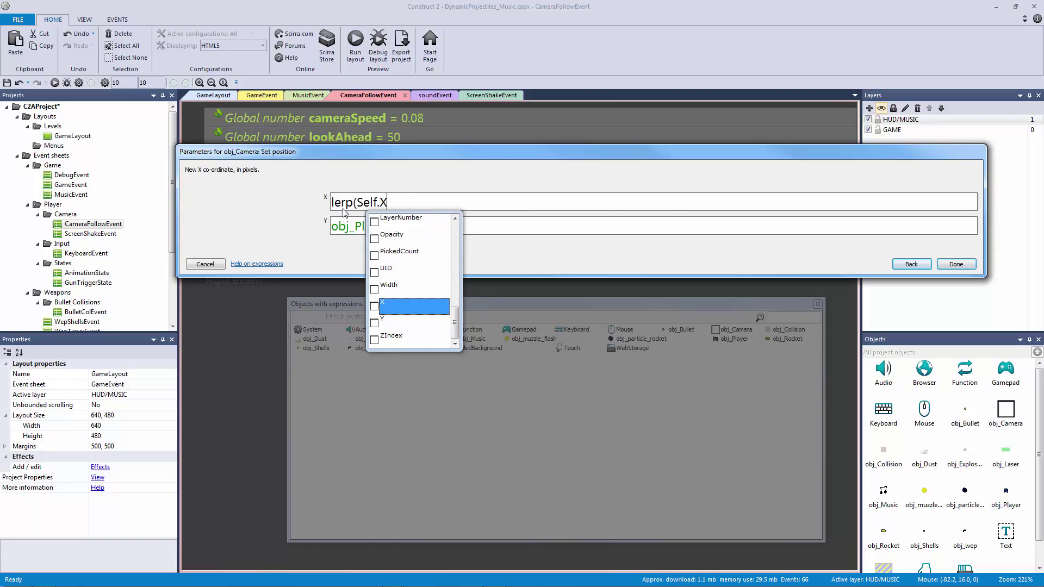
text(, )
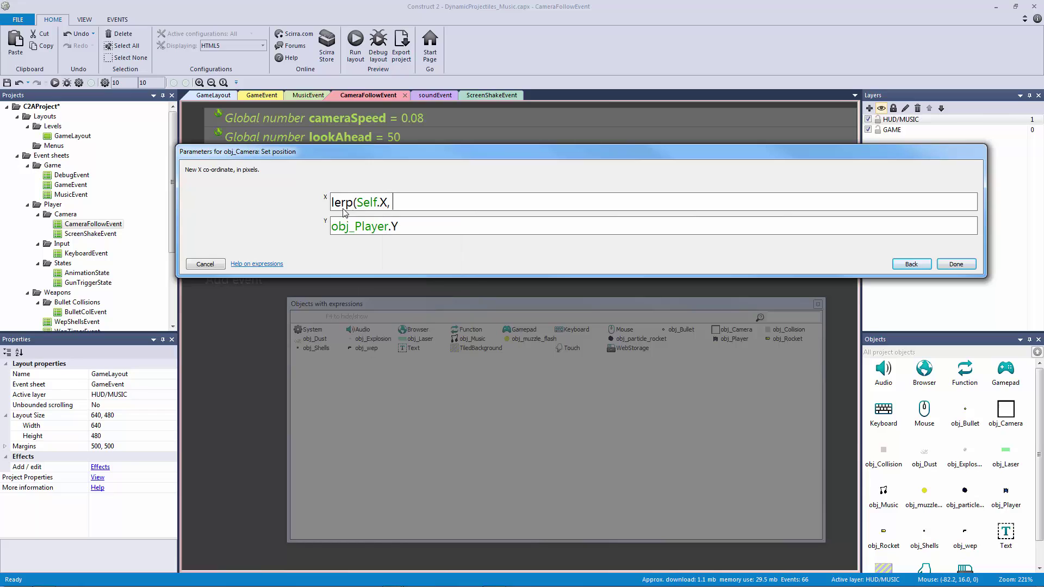
text(obj_Plauye)
key(BackSpace)
key(BackSpace)
key(BackSpace)
text(yer.)
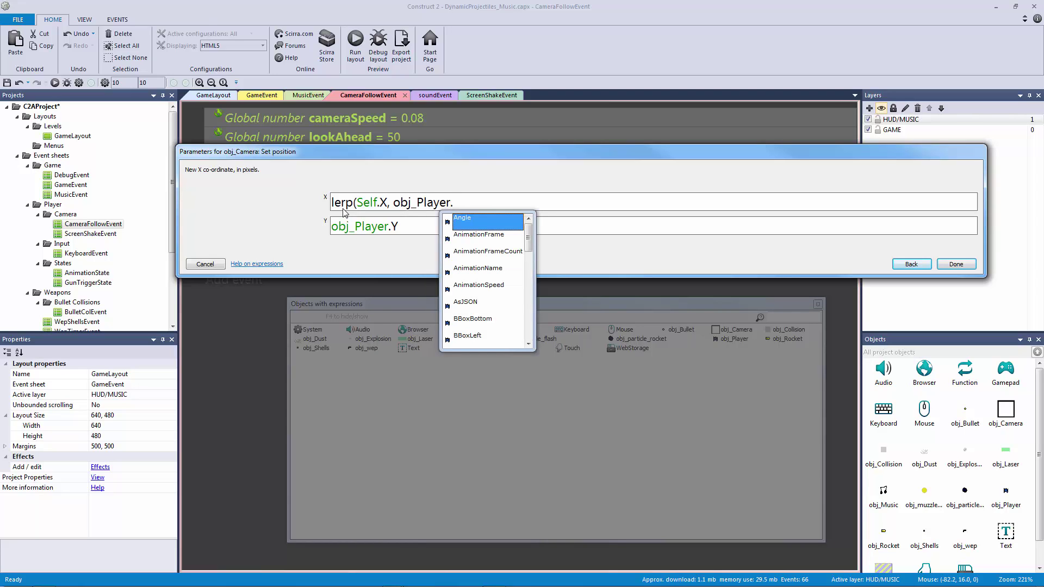
text(X)
key(Return)
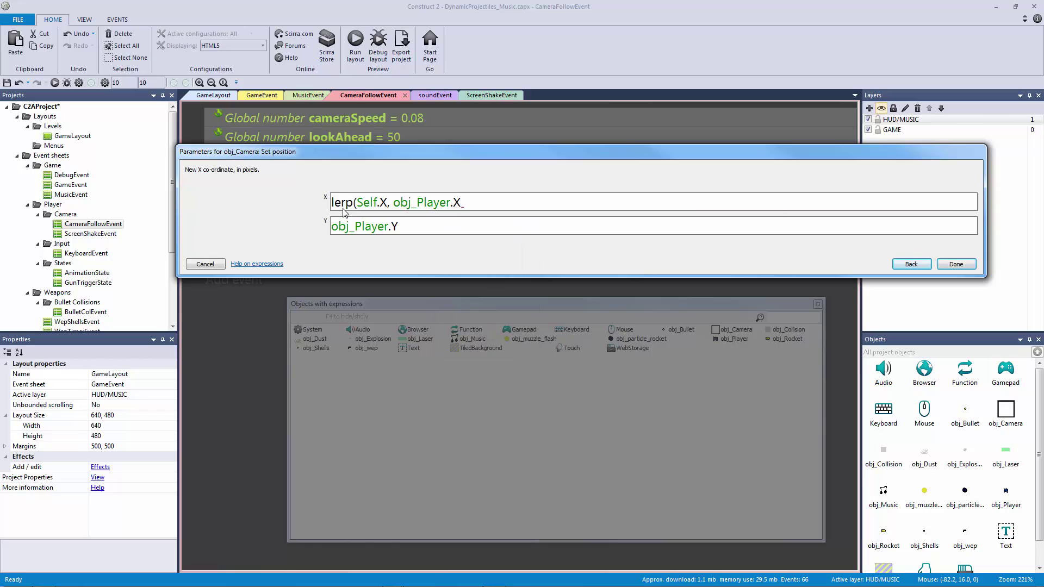
text( +)
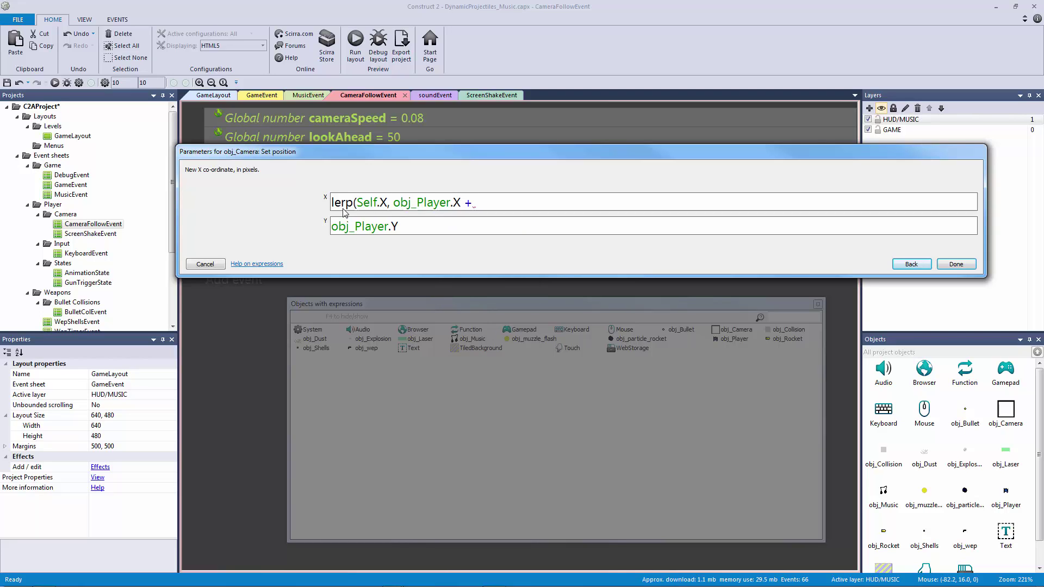
text(-lookAh)
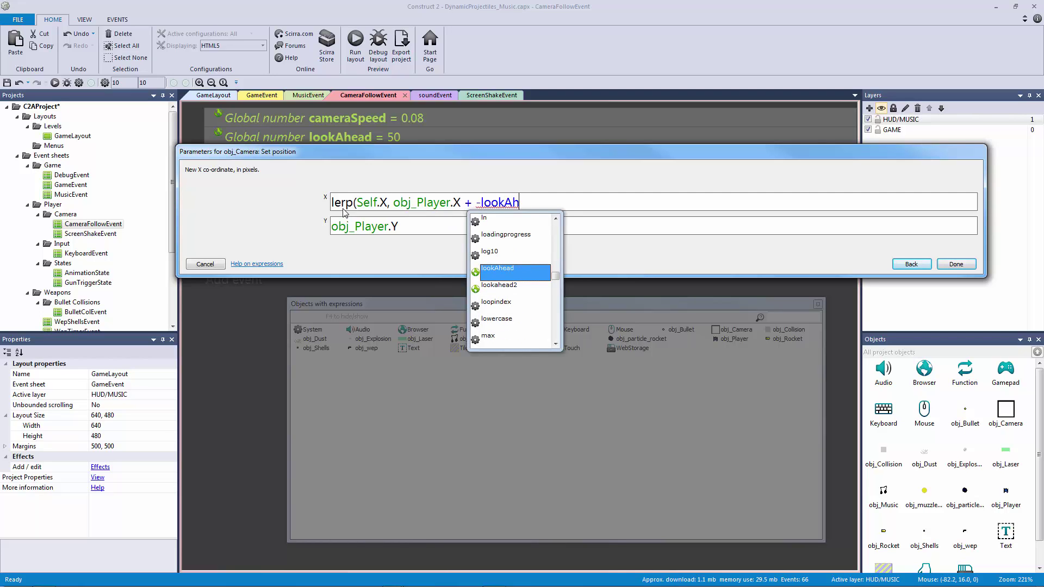
text(ead)
text(,)
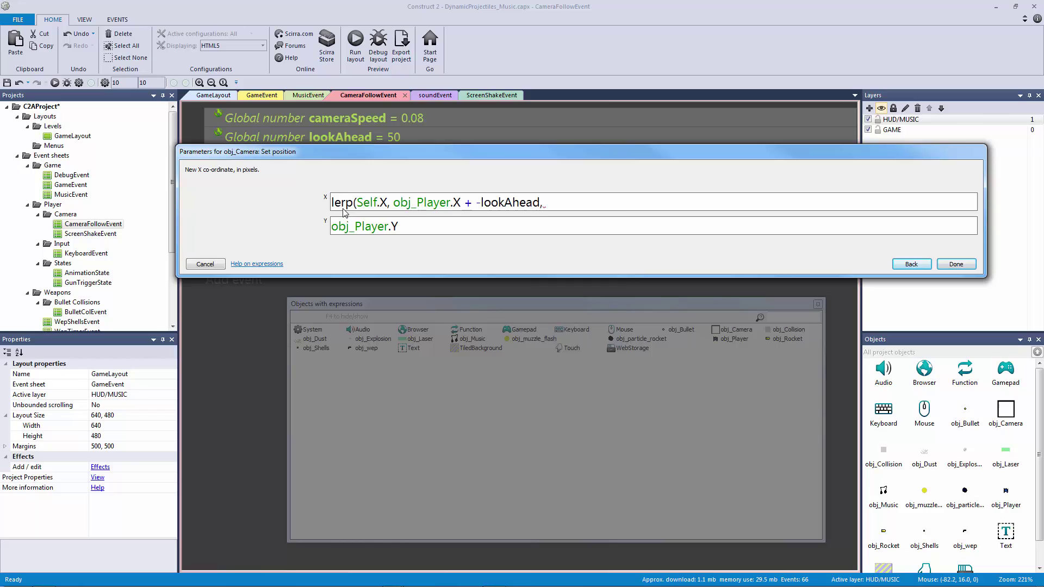
text( cameraSpeed)
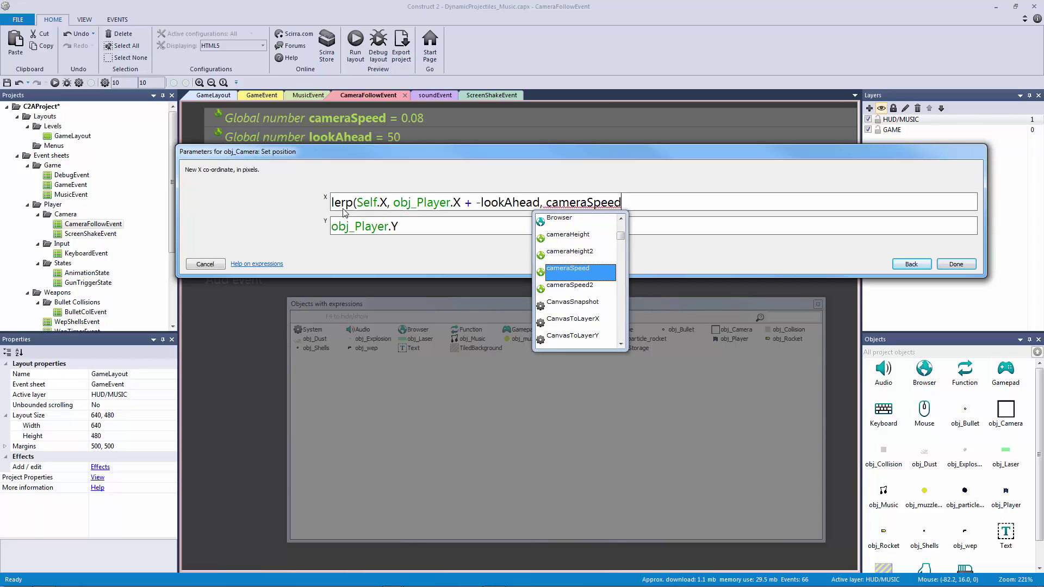
text())
key(Tab)
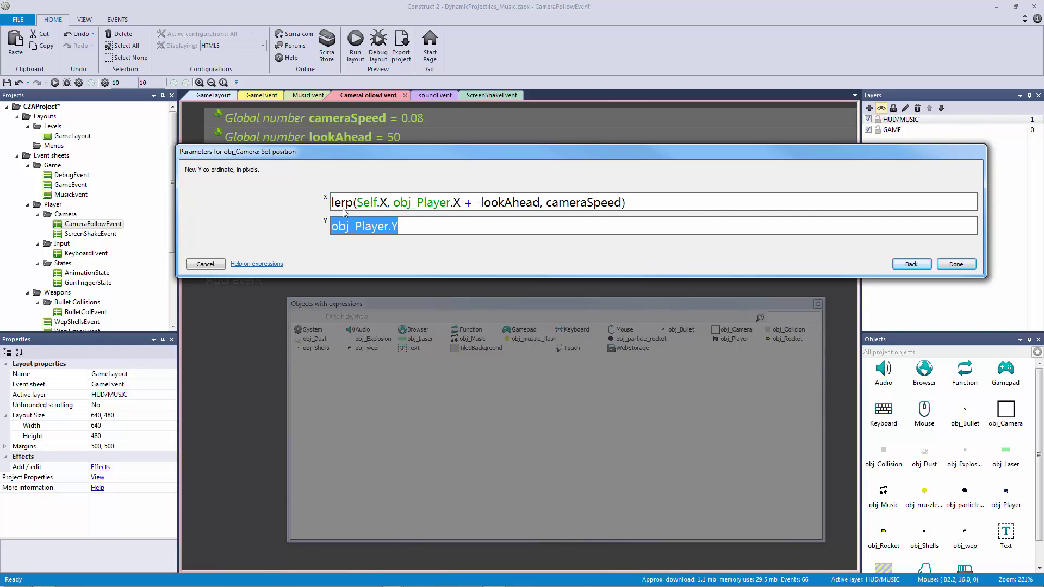
text(lerp()
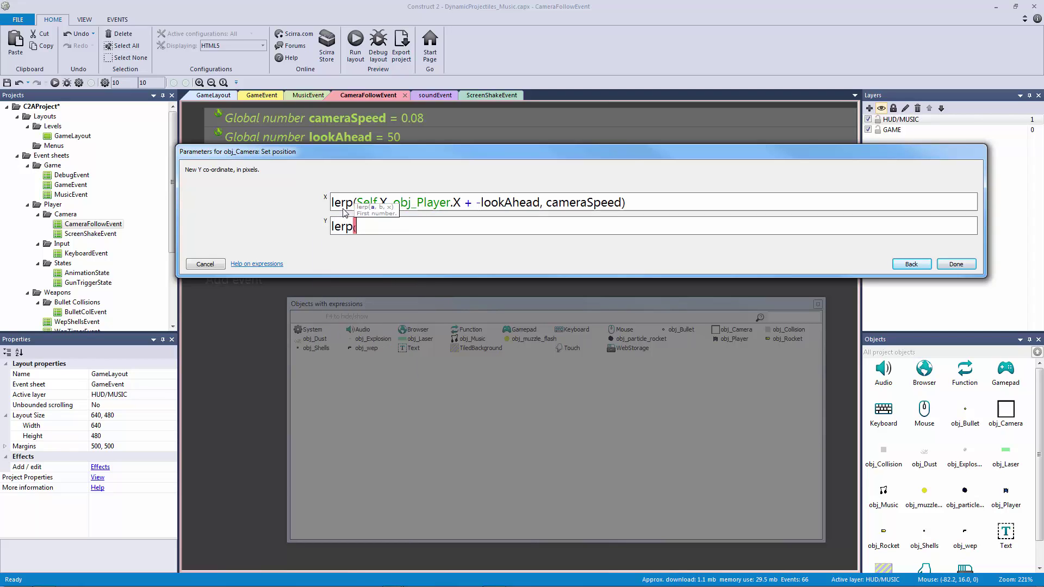
text(Self.Y)
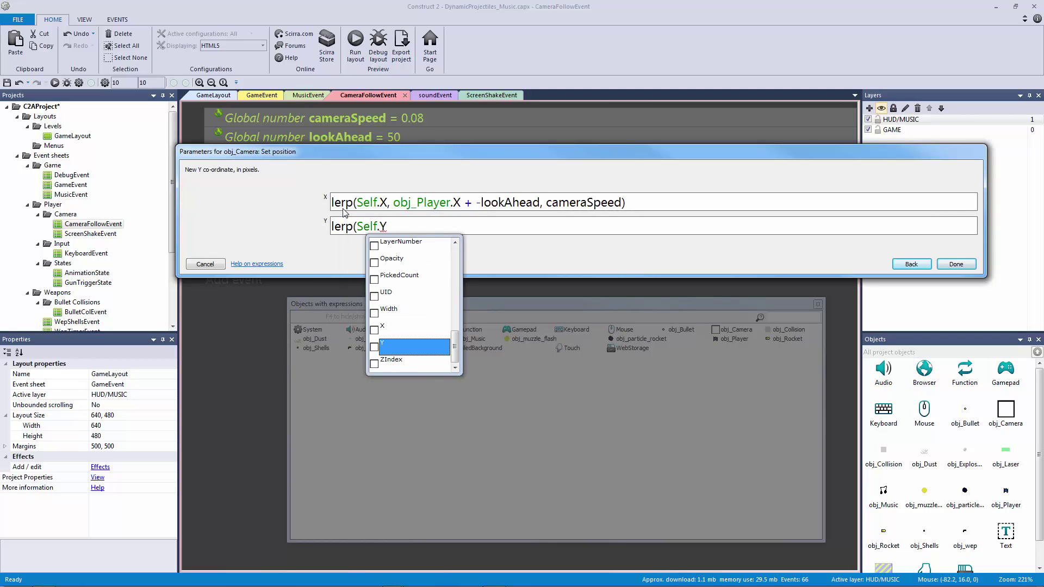
text(, obj_)
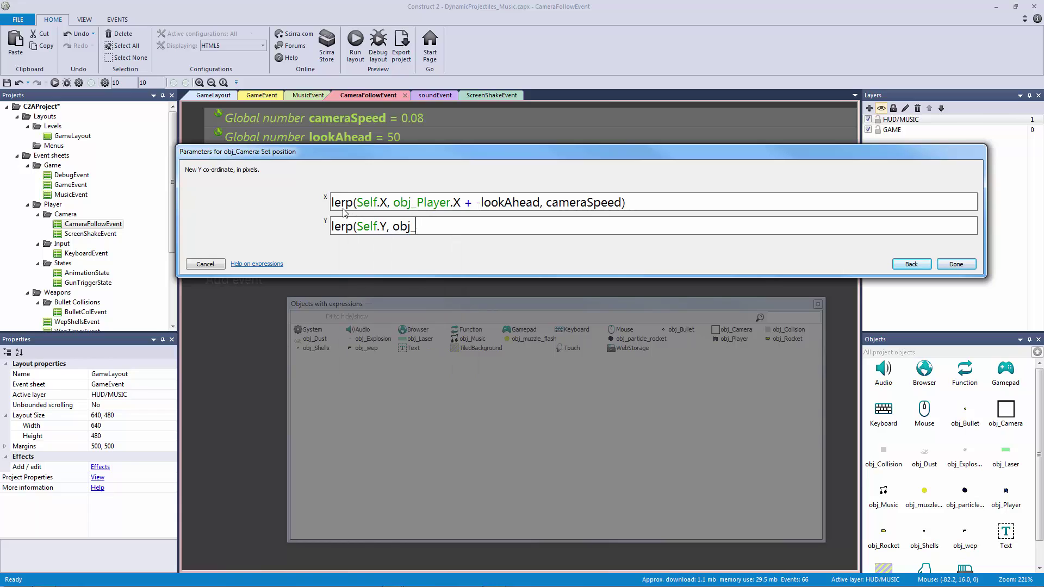
text(Player.Y - )
text(cameraHei)
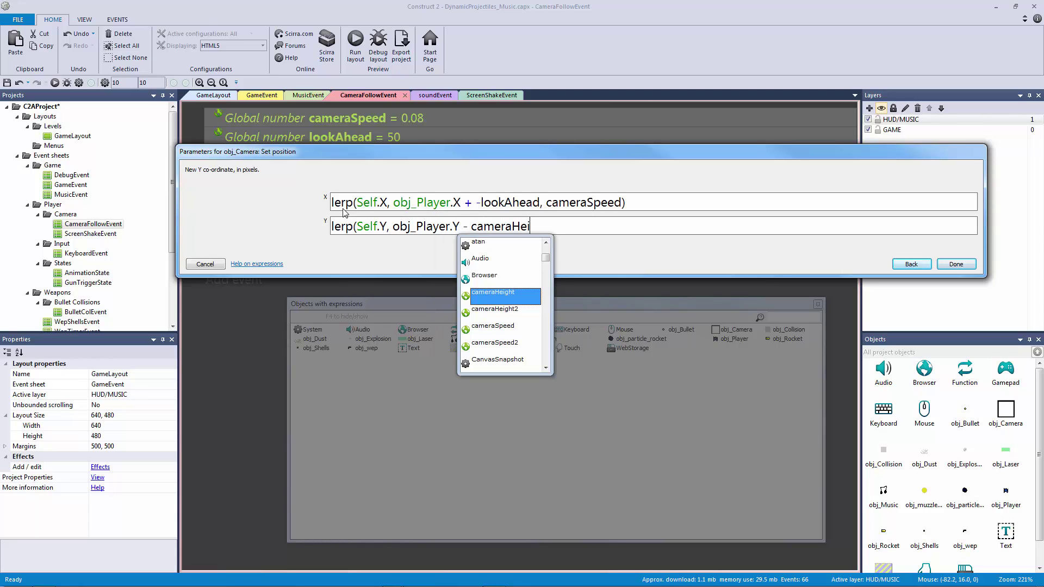
text(ght, cam)
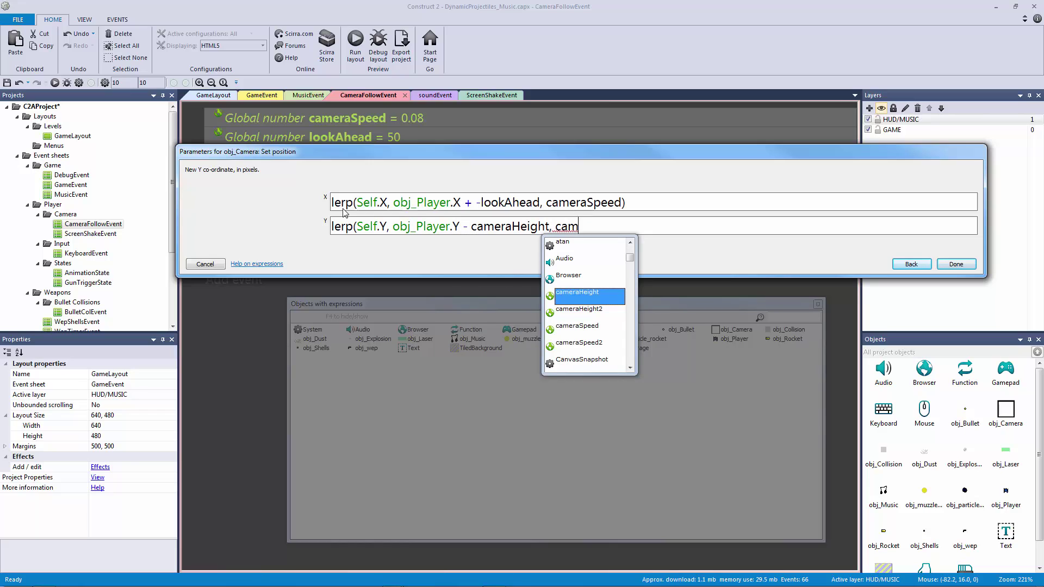
text(eraSpeed))
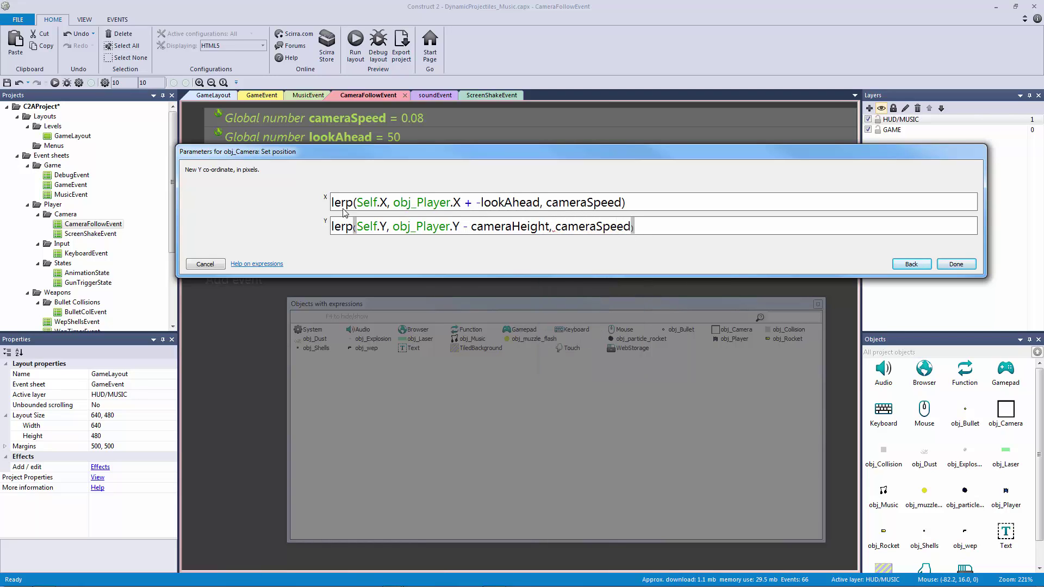
Set Y to lerp(Self.Y, obj_Player.Y - cameraHeight, cameraSpeed) and confirm the action
key(Return)
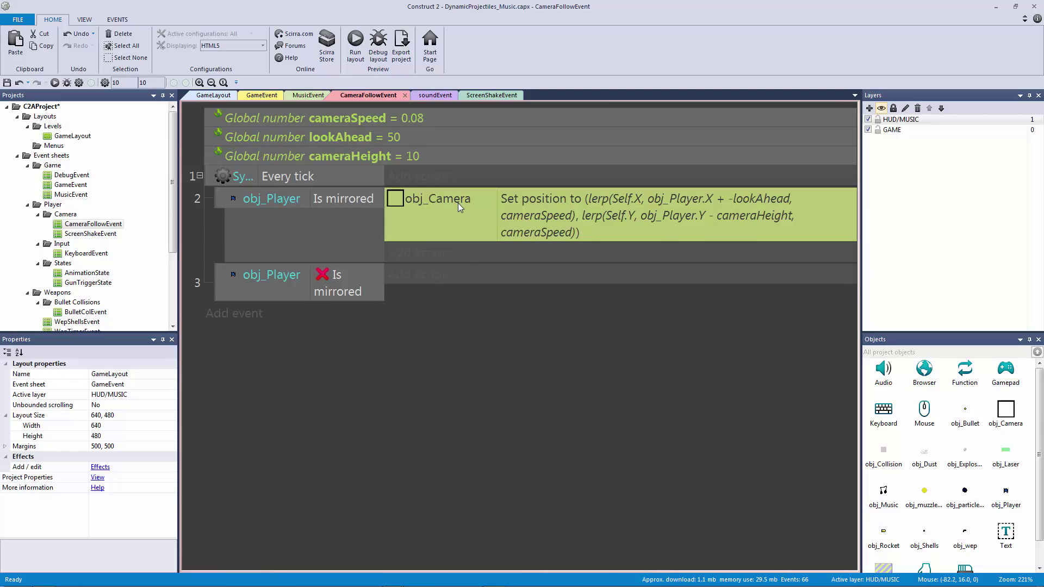
Copy the camera action into event 3, removing the minus before lookAhead
ctrl+drag(457, 201, 466, 274)
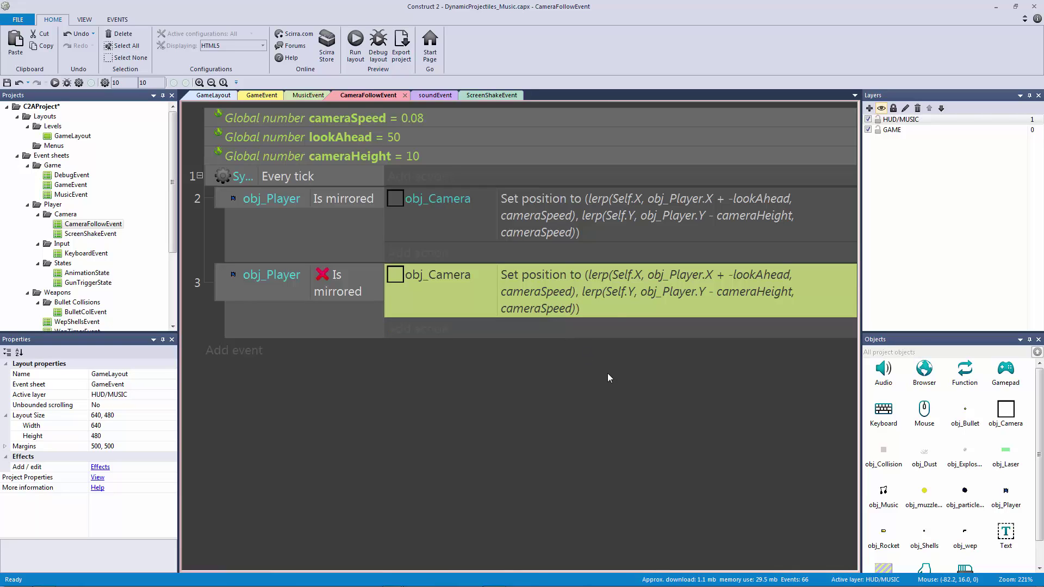
double_click(595, 290)
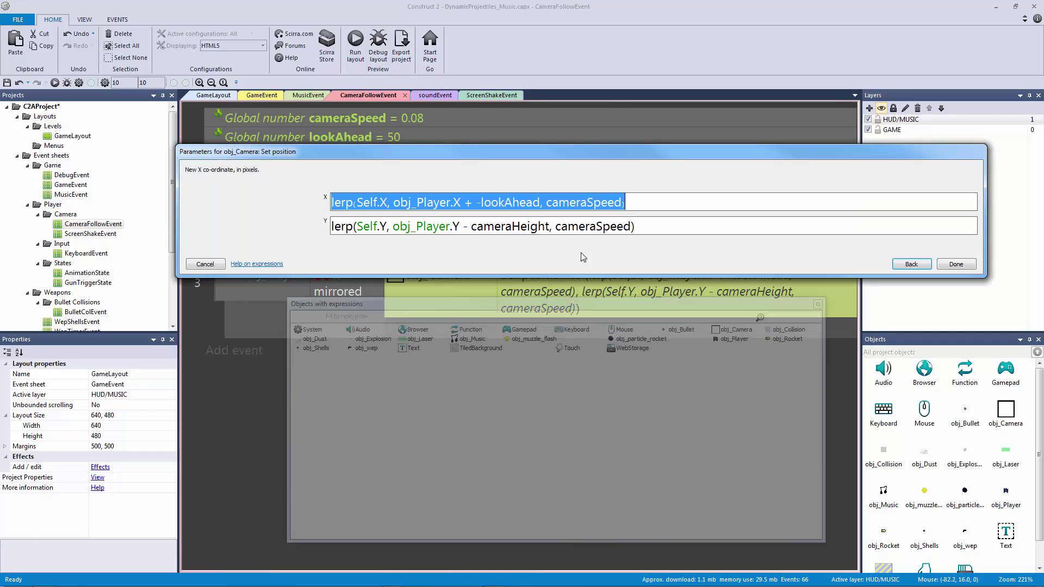
click(481, 202)
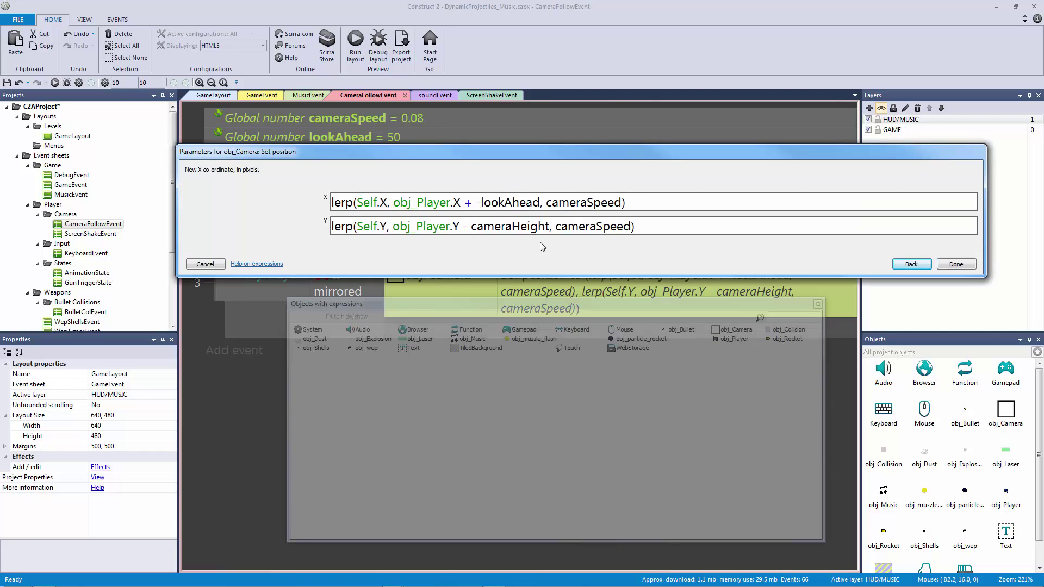
key(Delete)
key(Return)
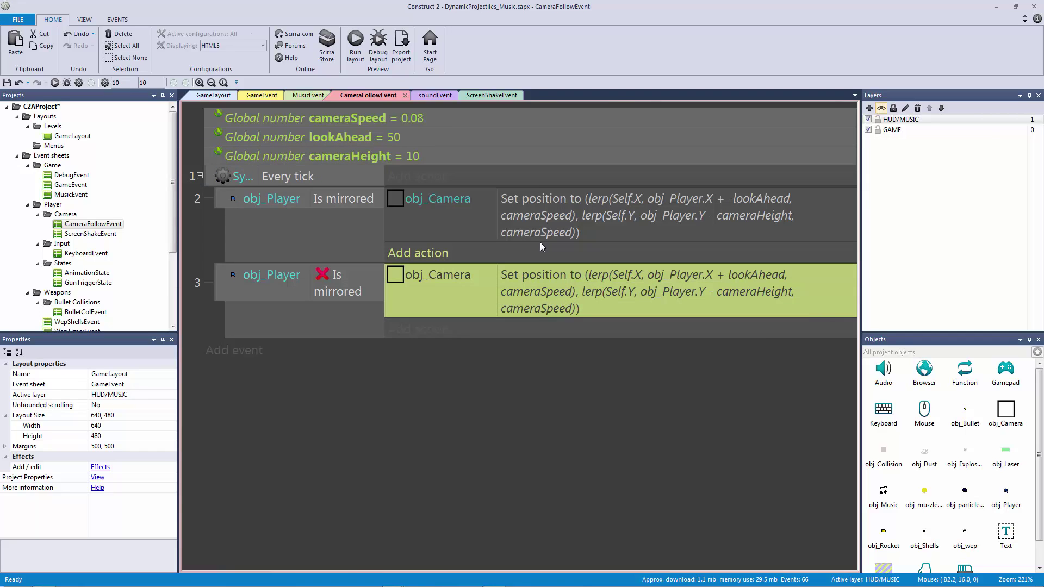
Inspect the lookAhead global variable's settings without changing them
click(463, 220)
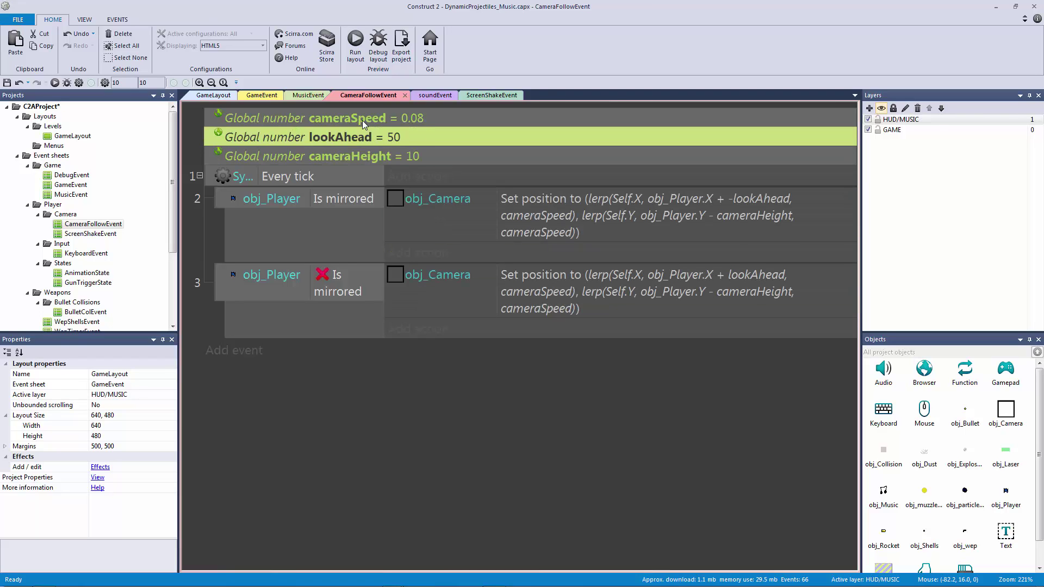
double_click(399, 141)
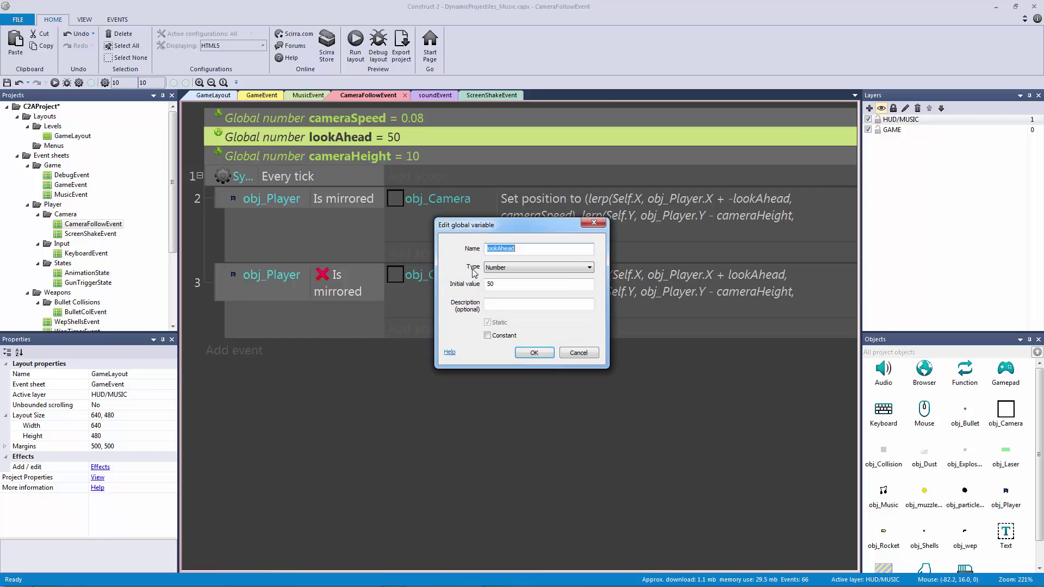
click(581, 353)
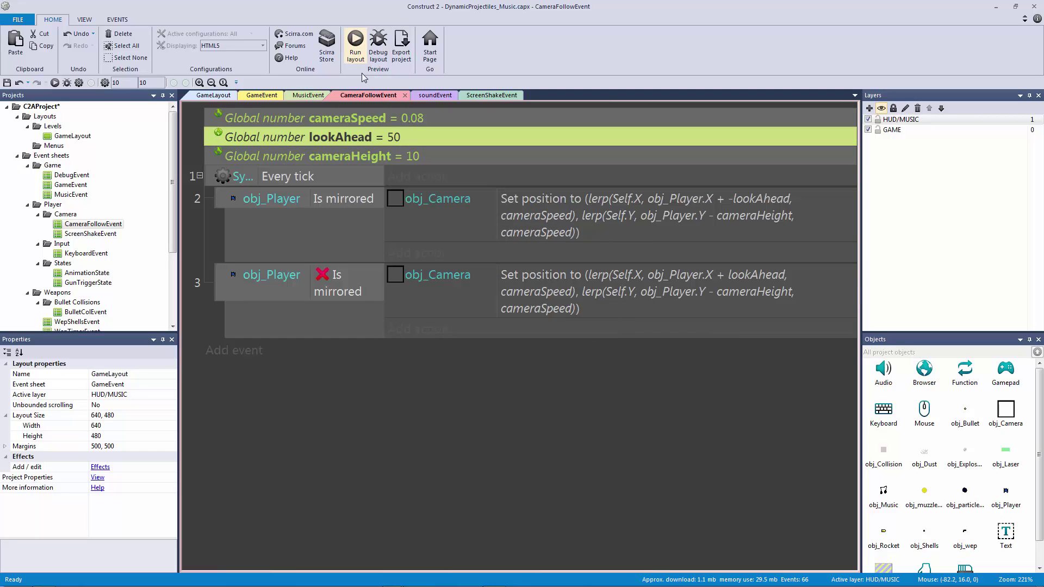
click(380, 451)
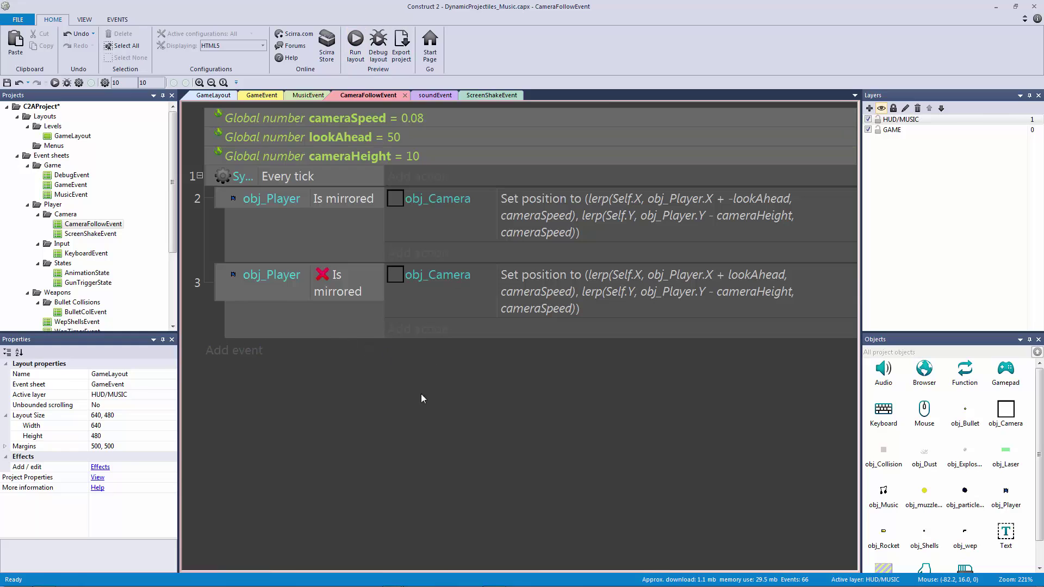
Set the project's Preview browser to NW.js and run the layout
click(98, 478)
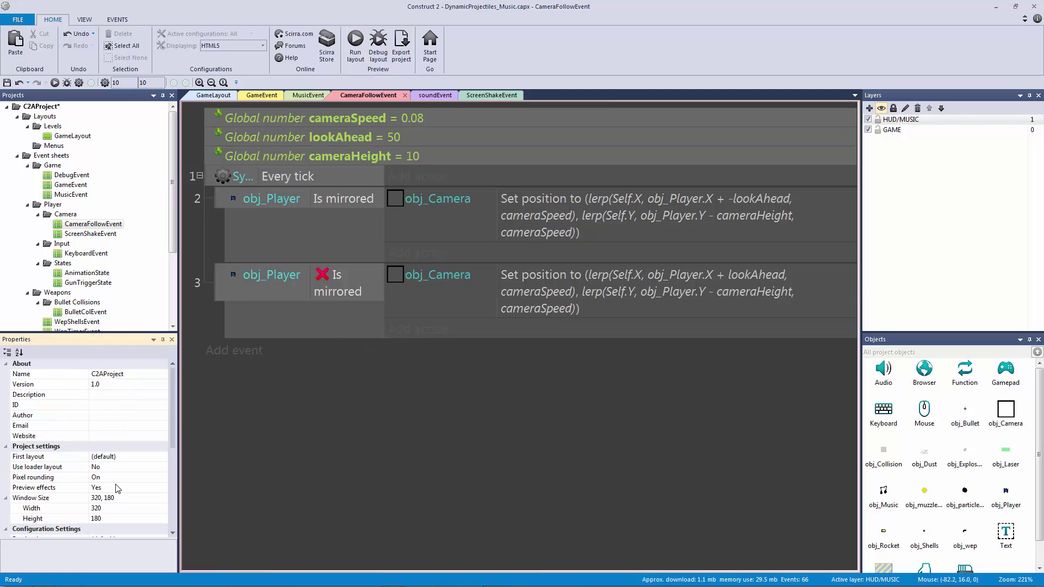
click(126, 456)
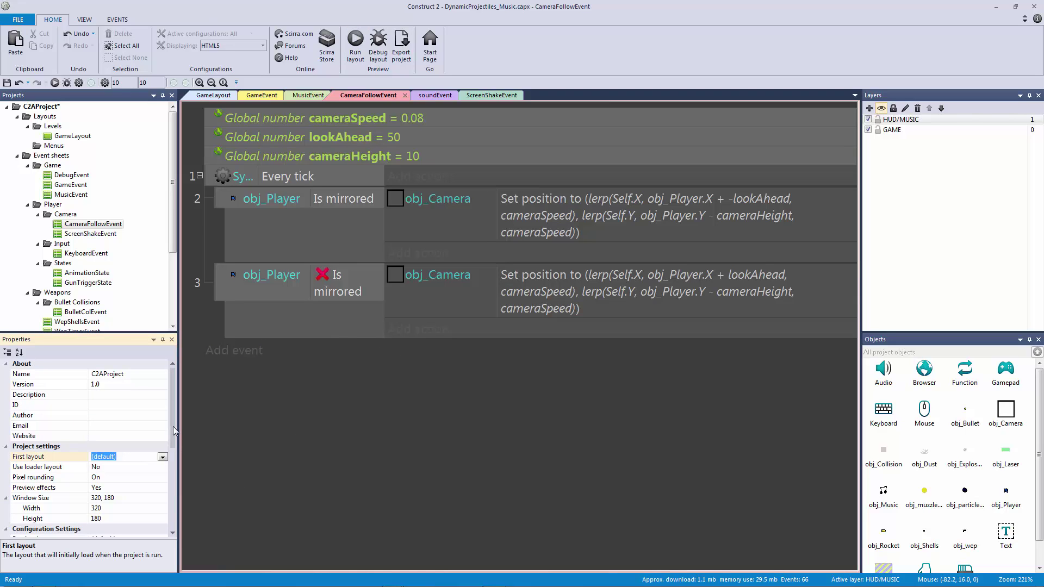
scroll(173, 426, down, 2)
click(106, 478)
click(162, 478)
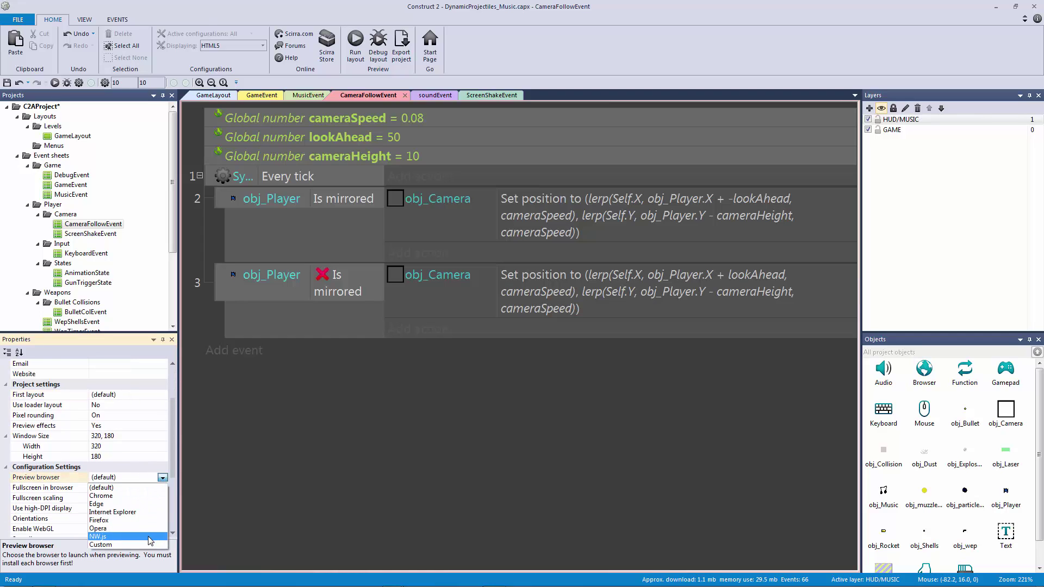
click(98, 514)
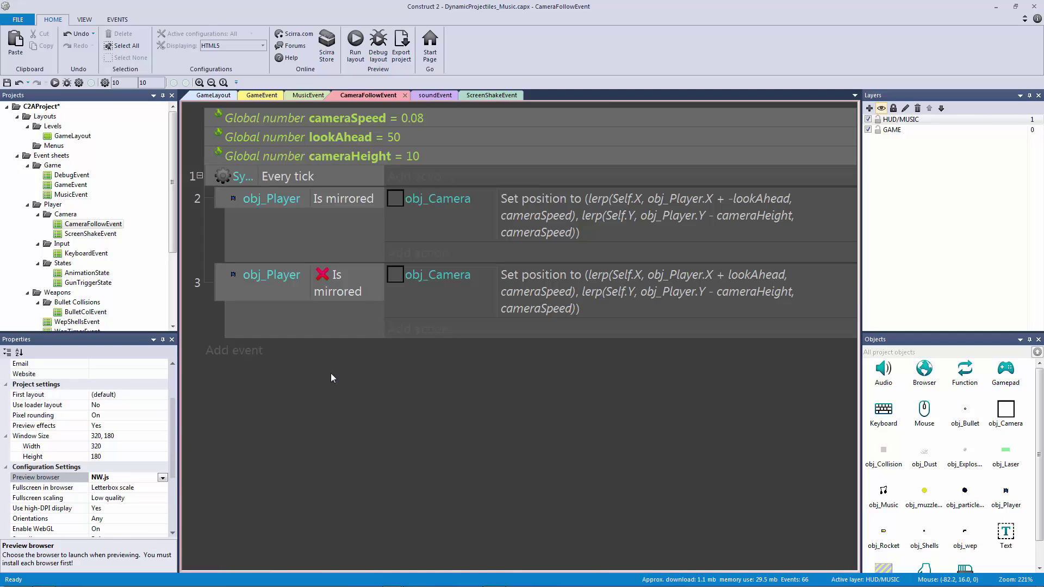
click(356, 45)
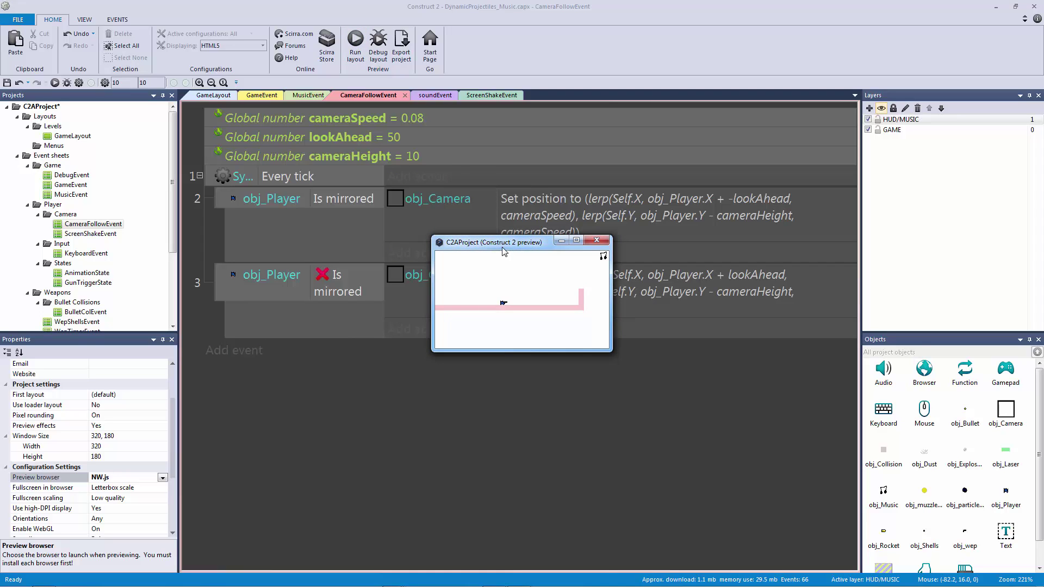
Maximize the preview and run the player left and right to test look-ahead
drag(458, 282, 866, 469)
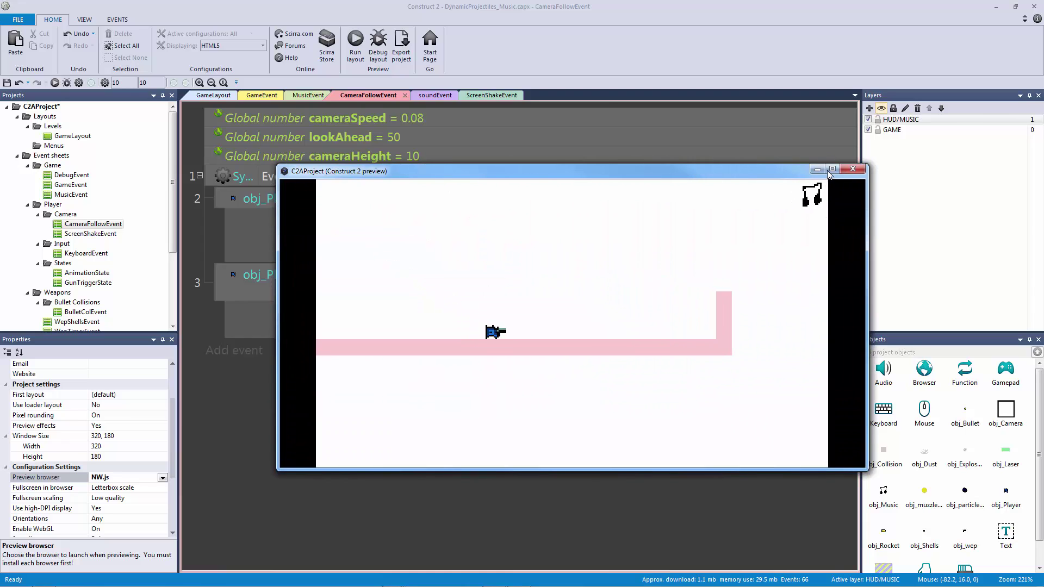
click(832, 170)
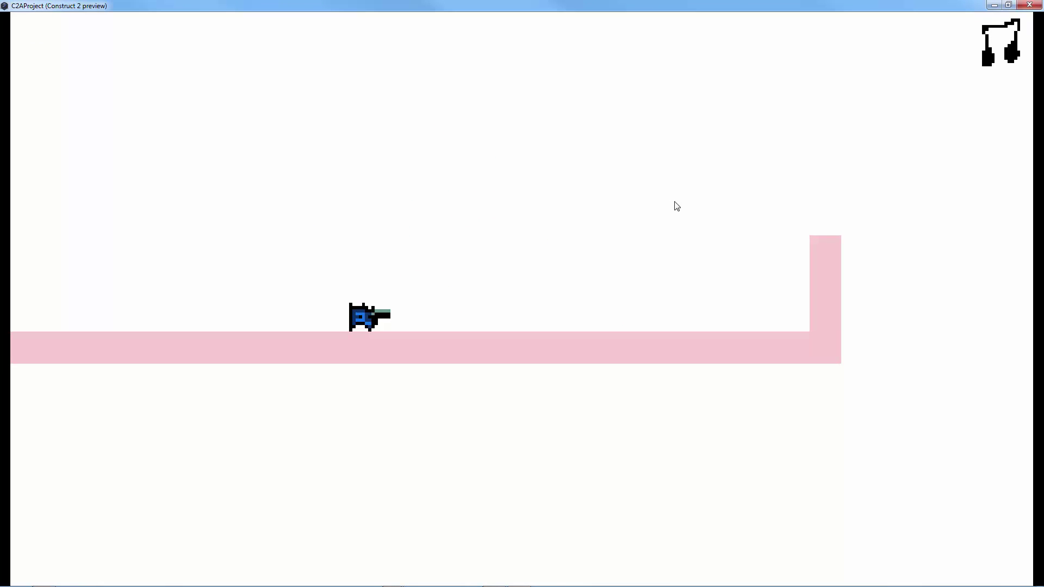
key(Right)
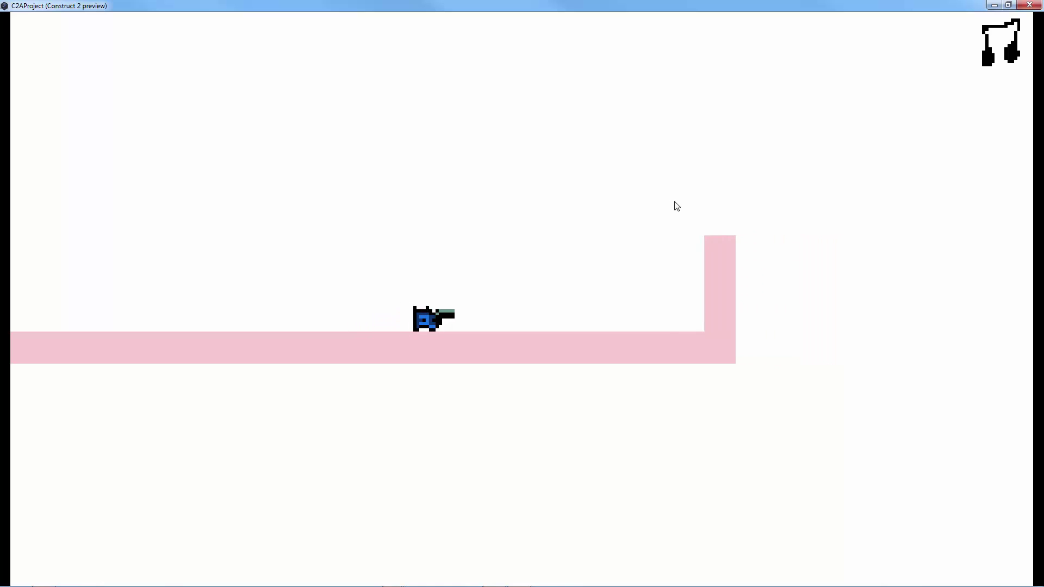
key(Left)
key(Left)
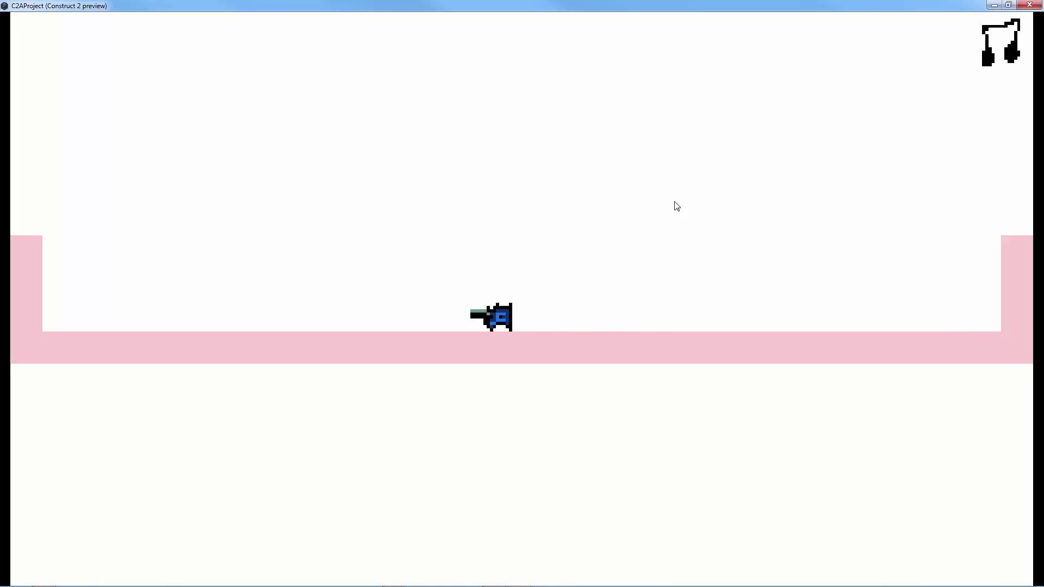
key(Right)
key(Right)
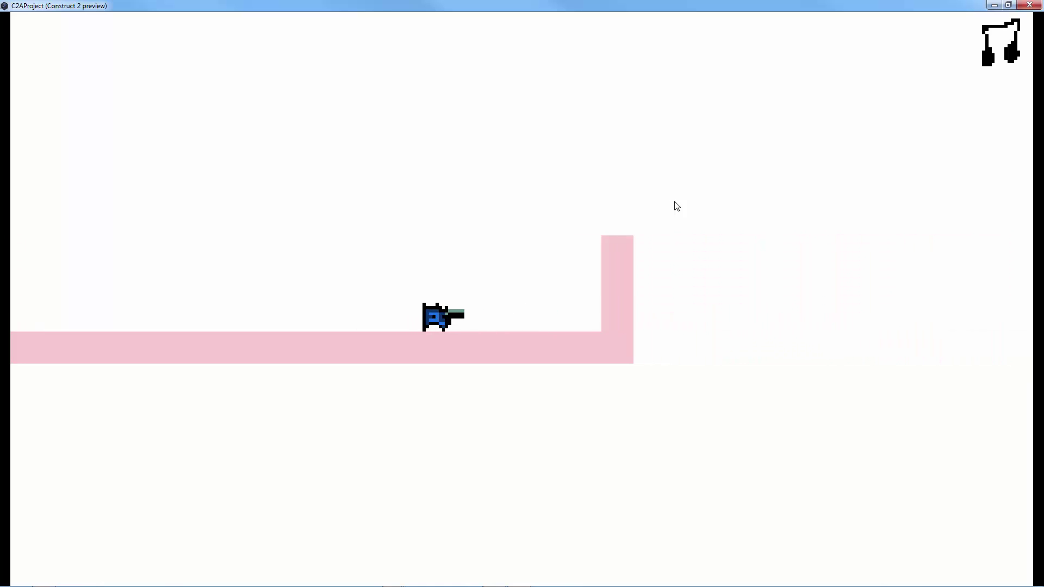
key(Left)
key(Left)
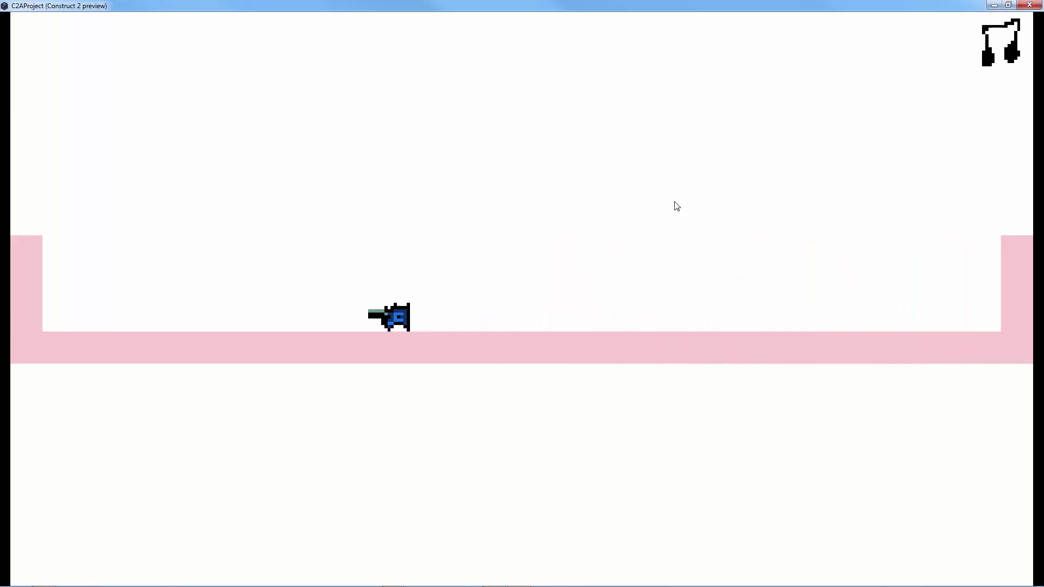
key(Right)
key(Right)
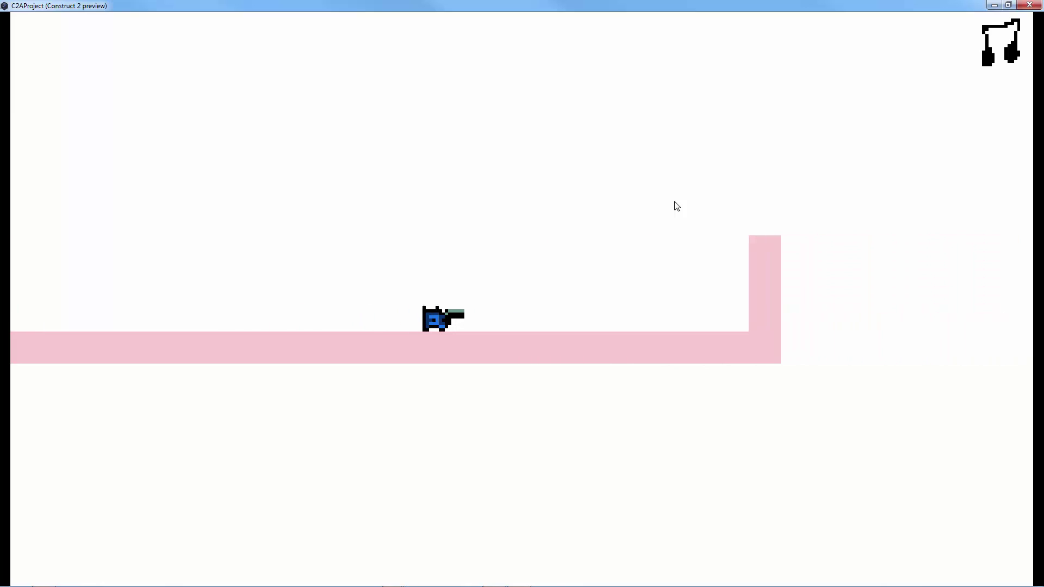
Close the game preview and return to the GameLayout layout
click(1011, 5)
click(863, 171)
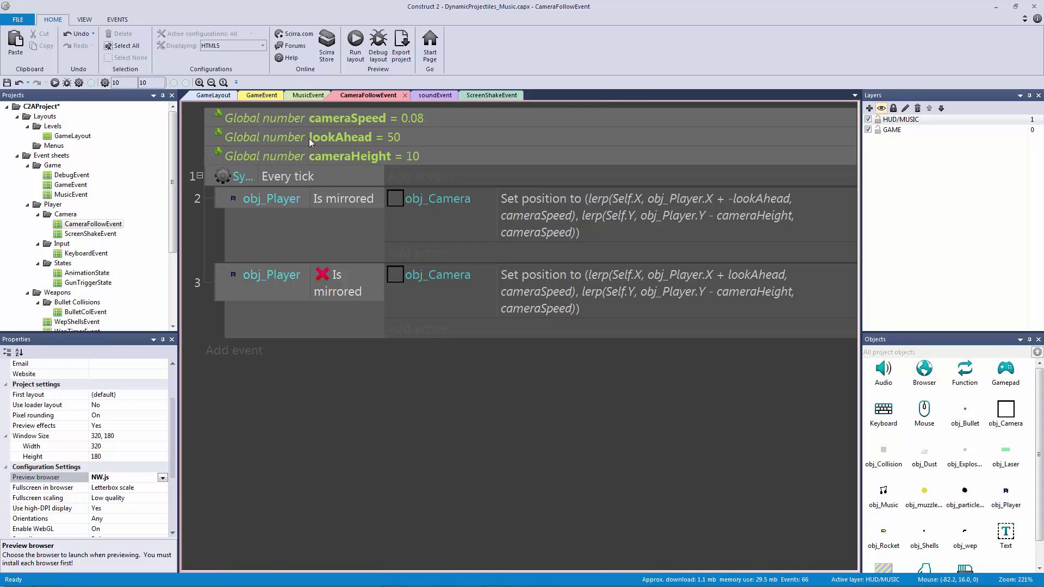
click(538, 222)
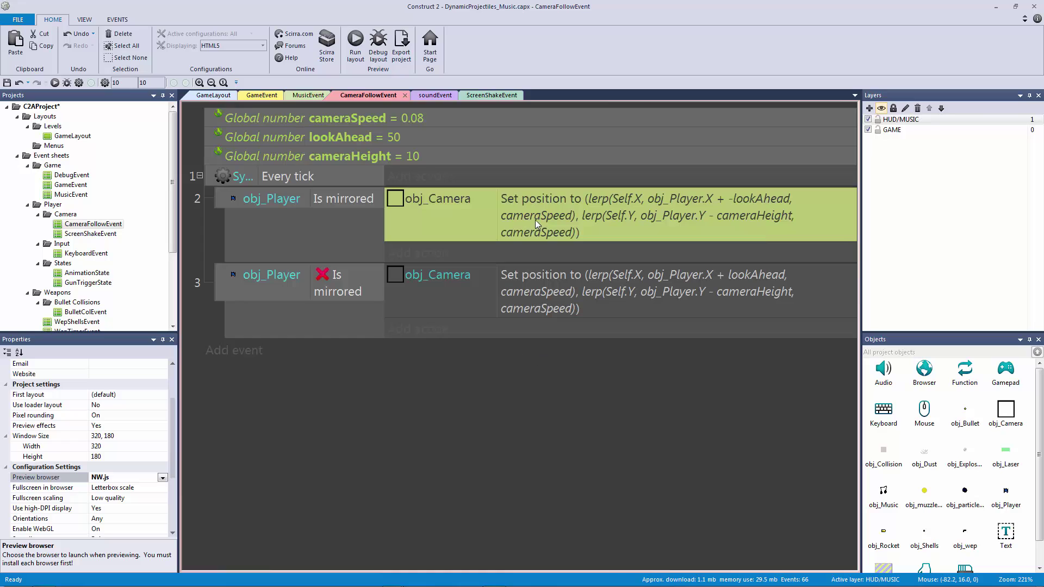
click(214, 95)
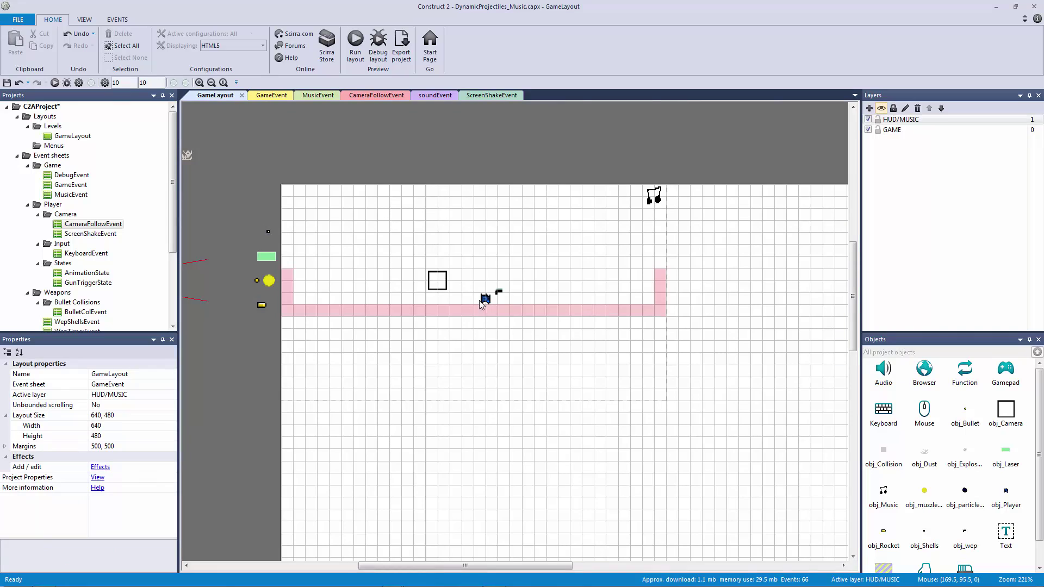
click(99, 478)
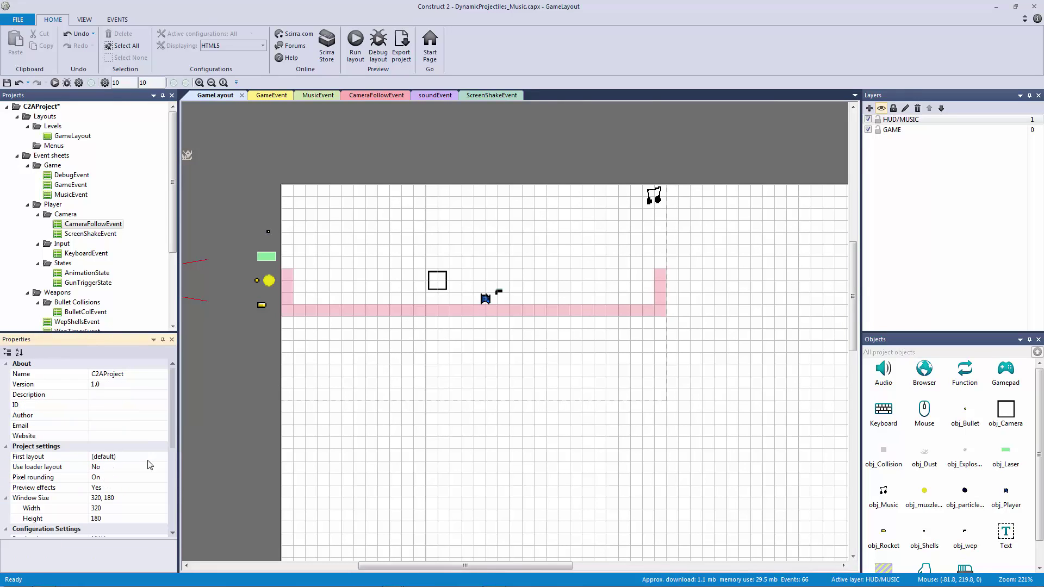
mouse_move(170, 418)
mouse_down()
mouse_move(177, 473)
mouse_move(179, 459)
mouse_up()
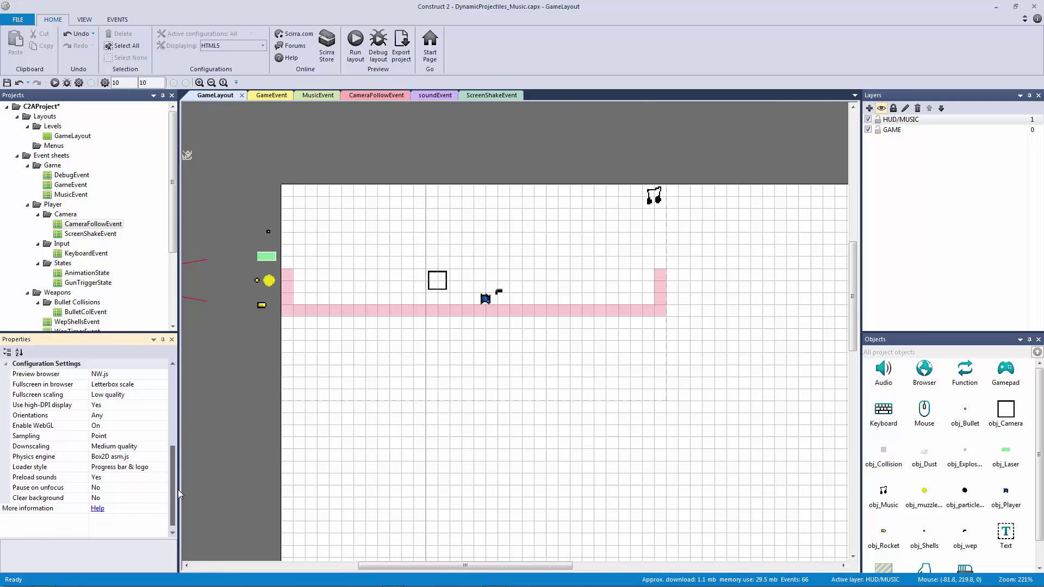
click(32, 395)
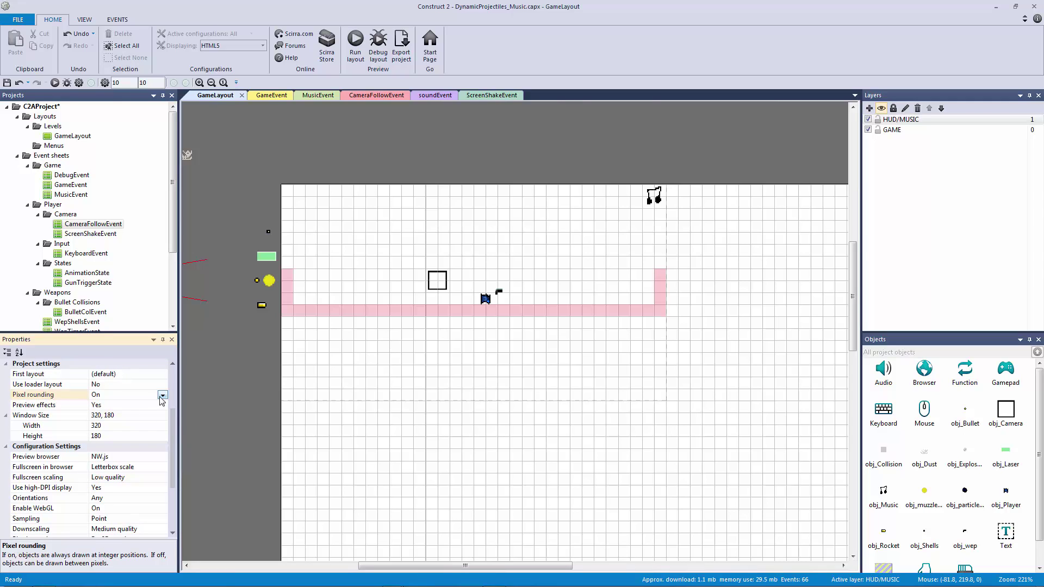
click(301, 186)
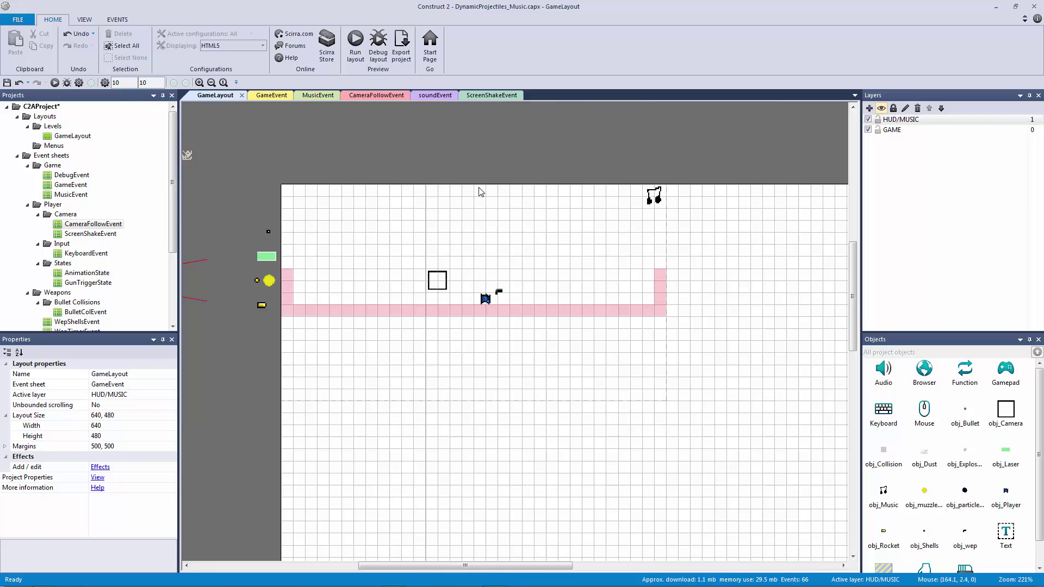
key(F5)
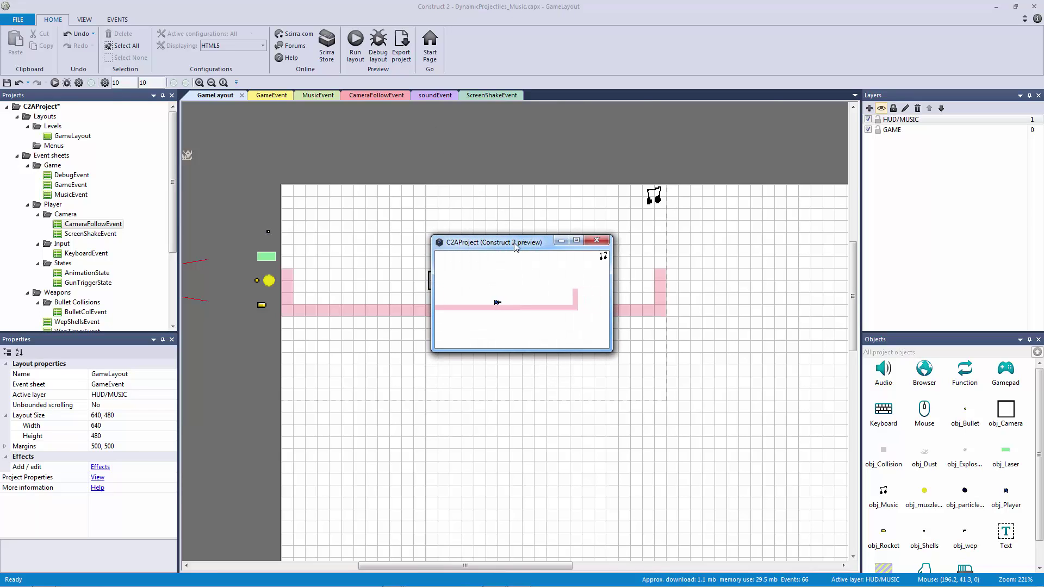
double_click(514, 239)
key(Right)
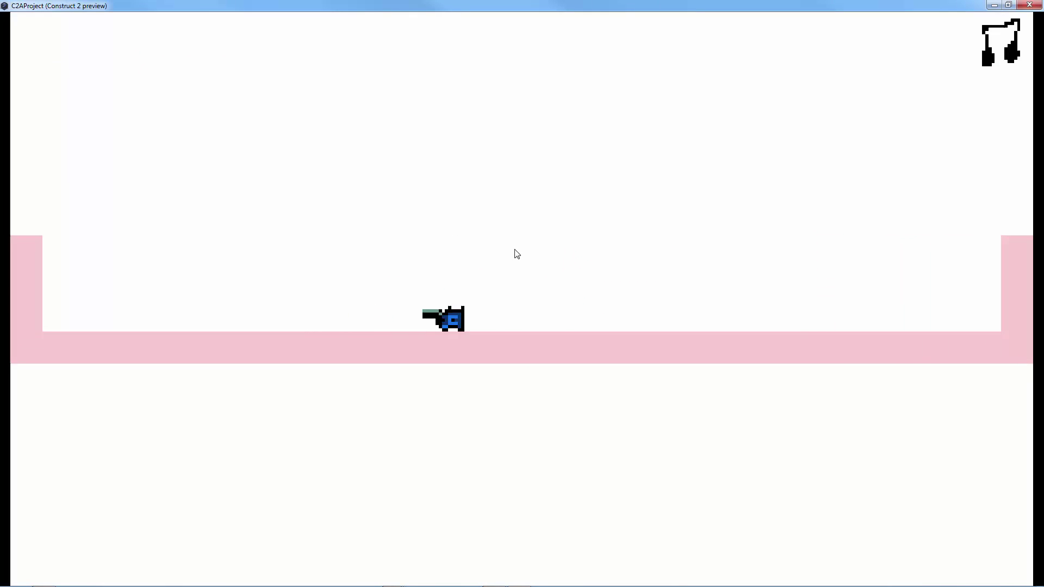
key(Left)
key(Left)
key(Right)
key(Right)
key(Right)
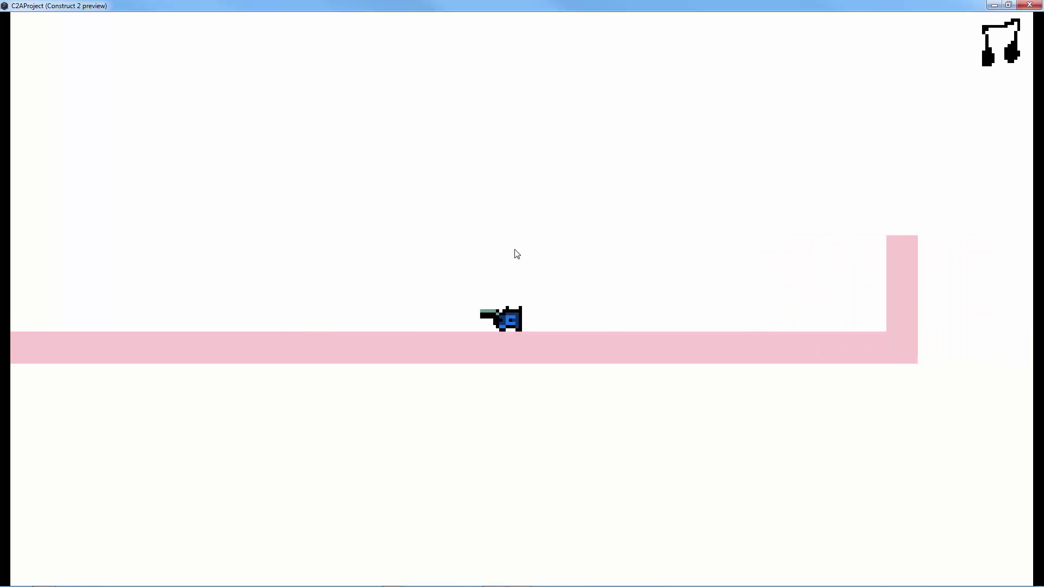
key(Left)
key(Right)
key(Left)
key(Left)
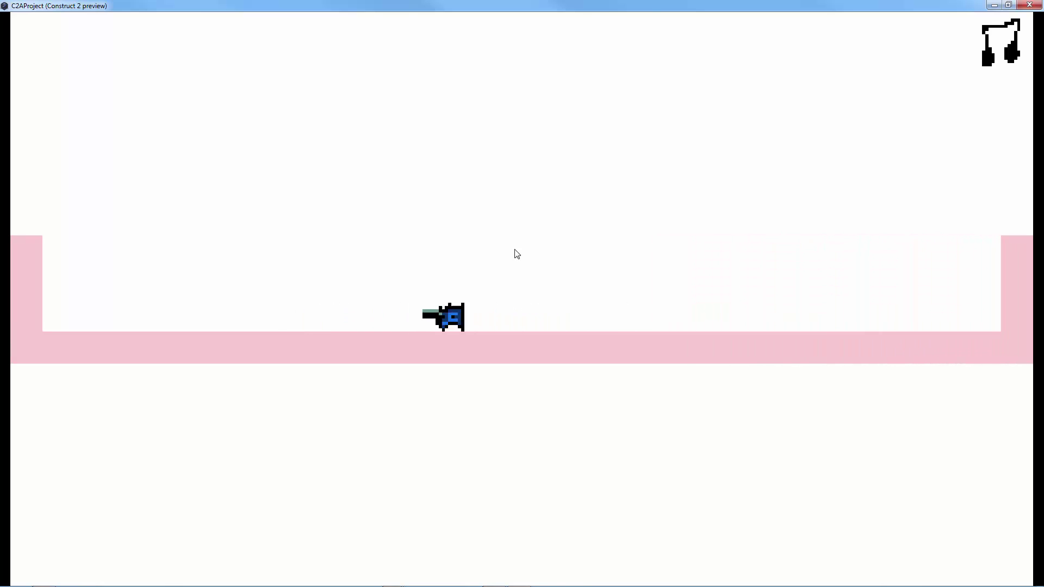
key(Left)
key(Left)
key(Left)
key(Right)
key(Left)
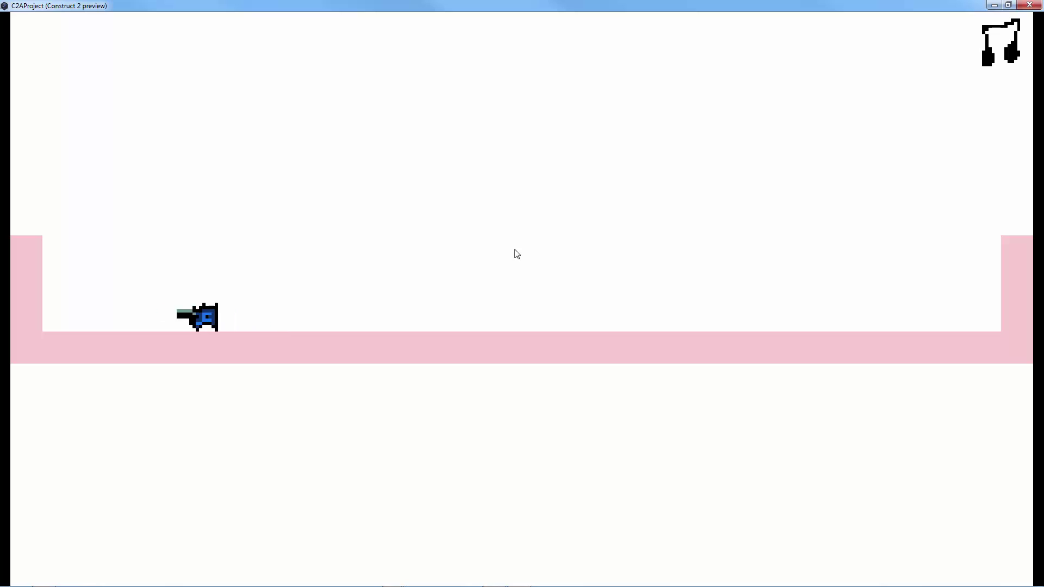
key(Left)
key(Right)
key(Right)
key(Right)
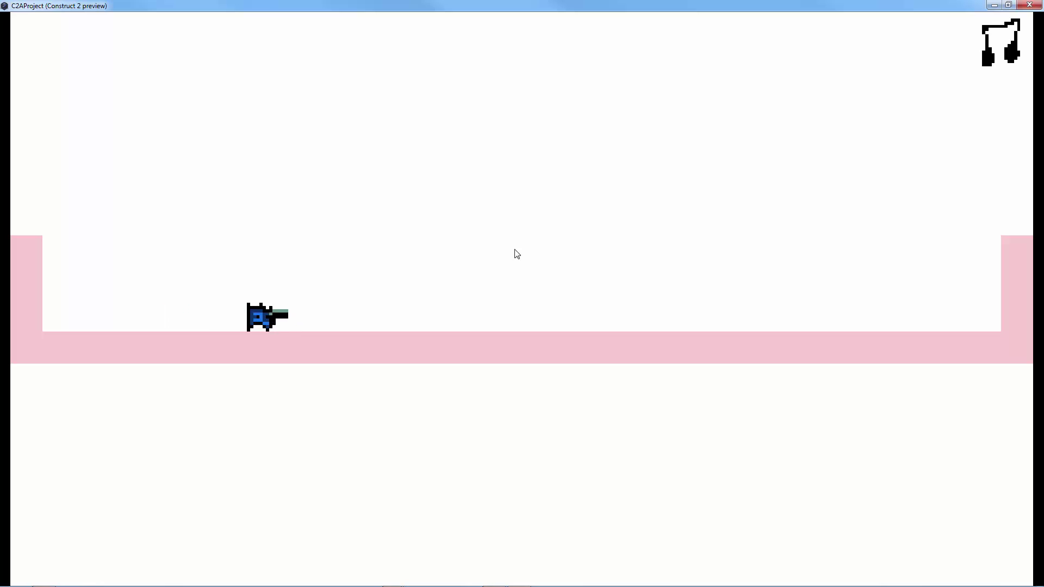
Close the preview, then move the pink floor and both walls toward the layout centre
click(1029, 6)
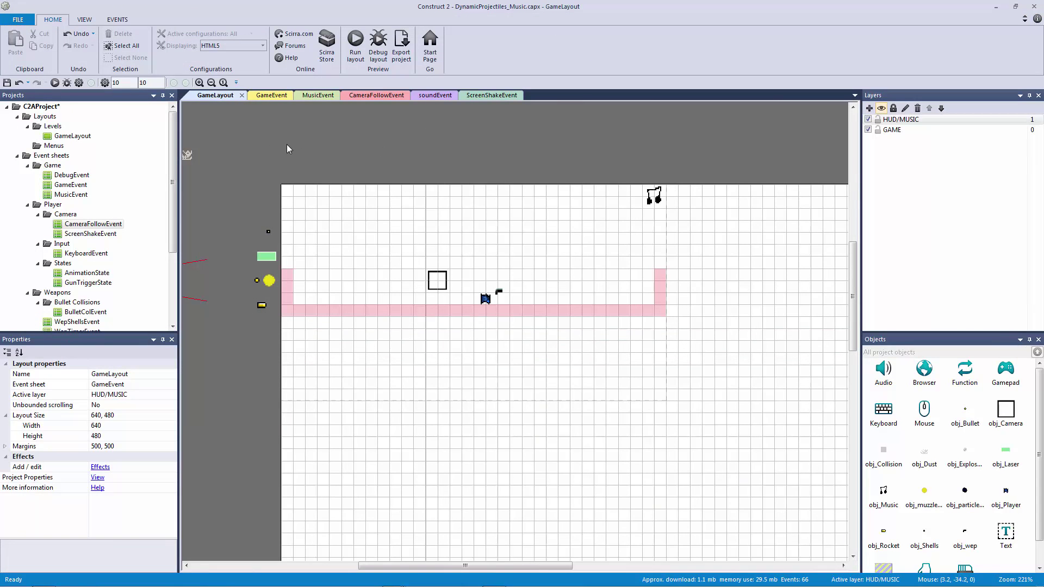
drag(749, 410, 282, 225)
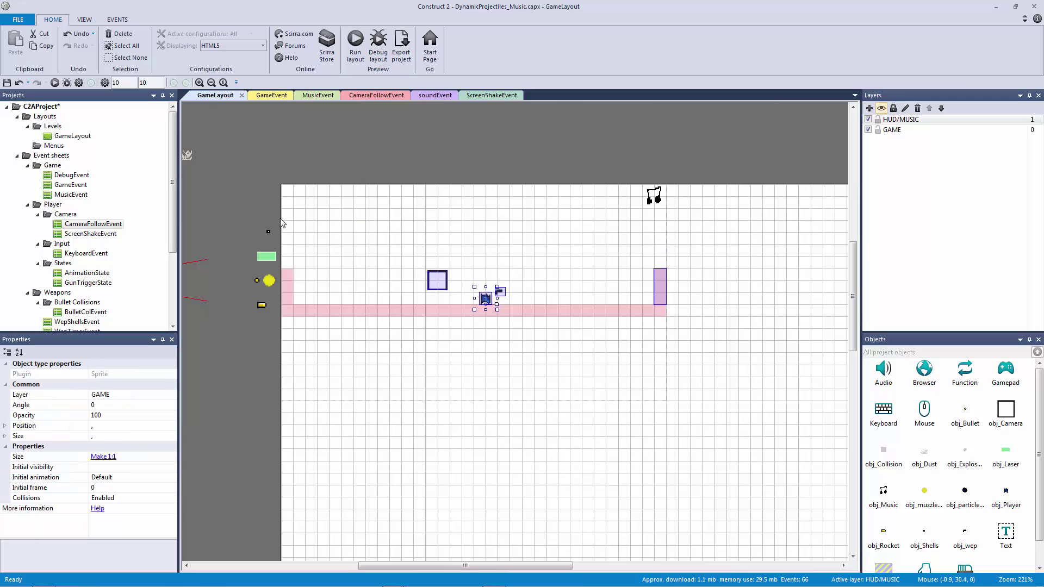
click(366, 245)
drag(644, 339, 306, 255)
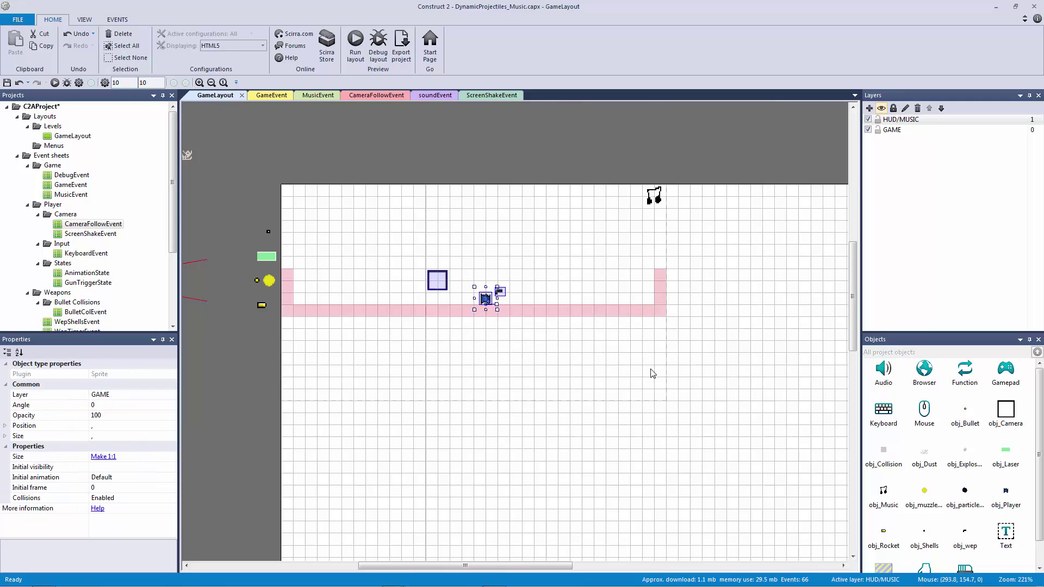
drag(658, 369, 285, 269)
drag(726, 333, 282, 249)
click(698, 388)
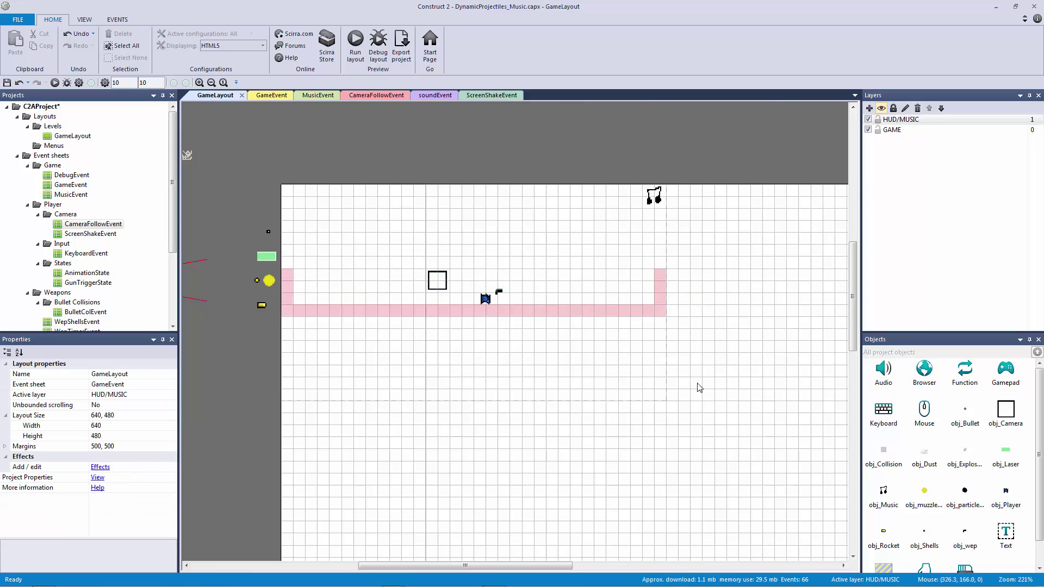
drag(698, 382, 277, 202)
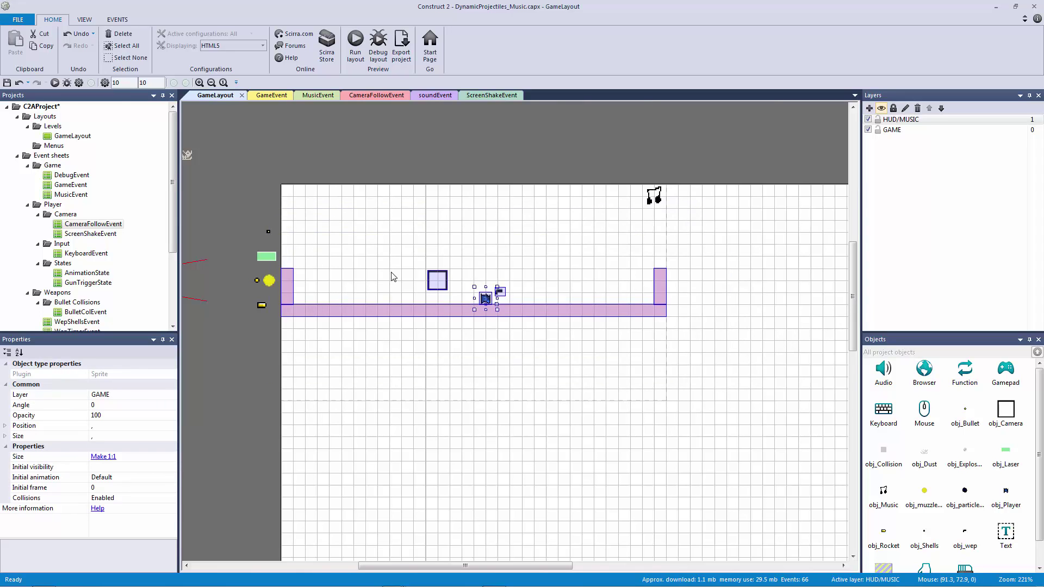
ctrl+scroll(392, 277, down, 3)
middle_drag(371, 286, 345, 306)
drag(337, 265, 455, 351)
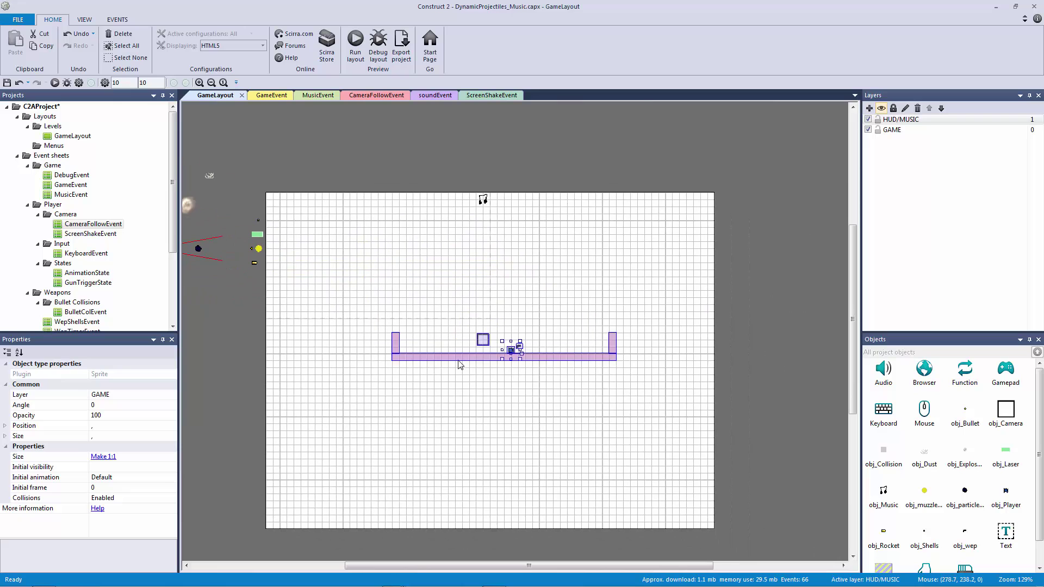
click(488, 404)
ctrl+scroll(488, 399, up, 3)
ctrl+scroll(489, 400, down, 1)
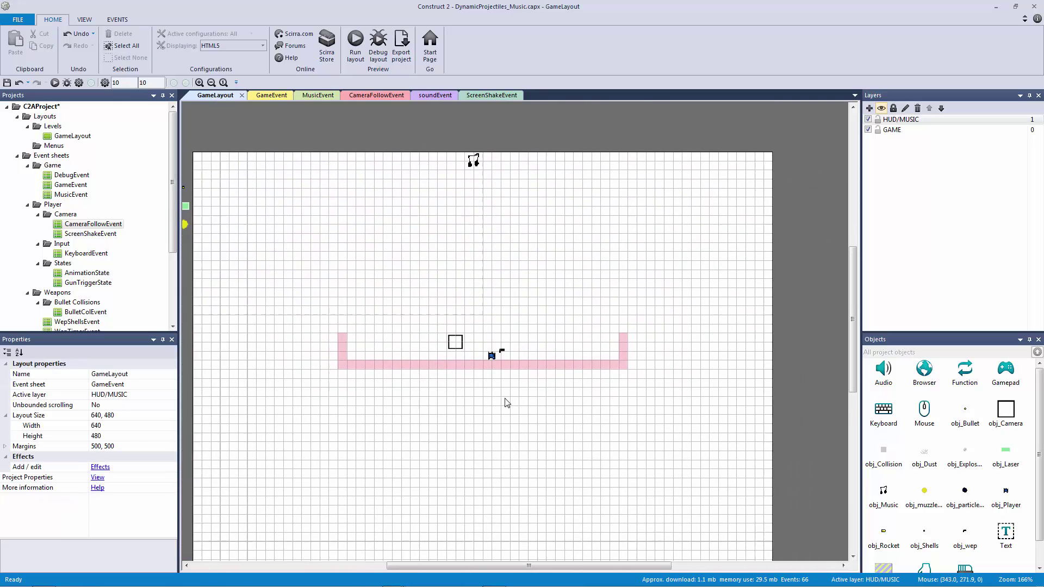
ctrl+scroll(507, 404, down, 1)
ctrl+scroll(525, 404, down, 1)
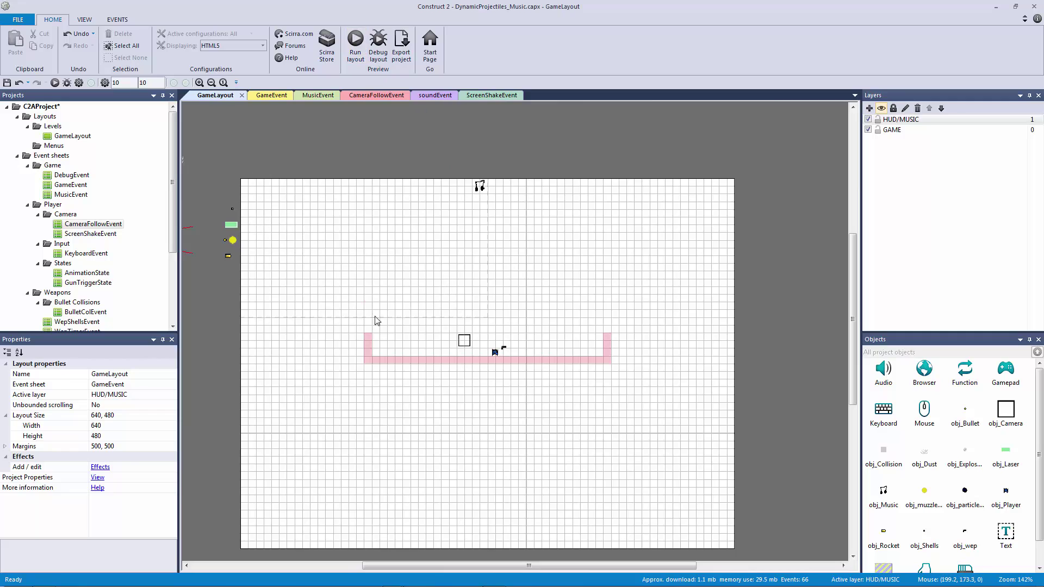
Preview with F5, maximize, and walk the player left and right with the arrow keys
key(F5)
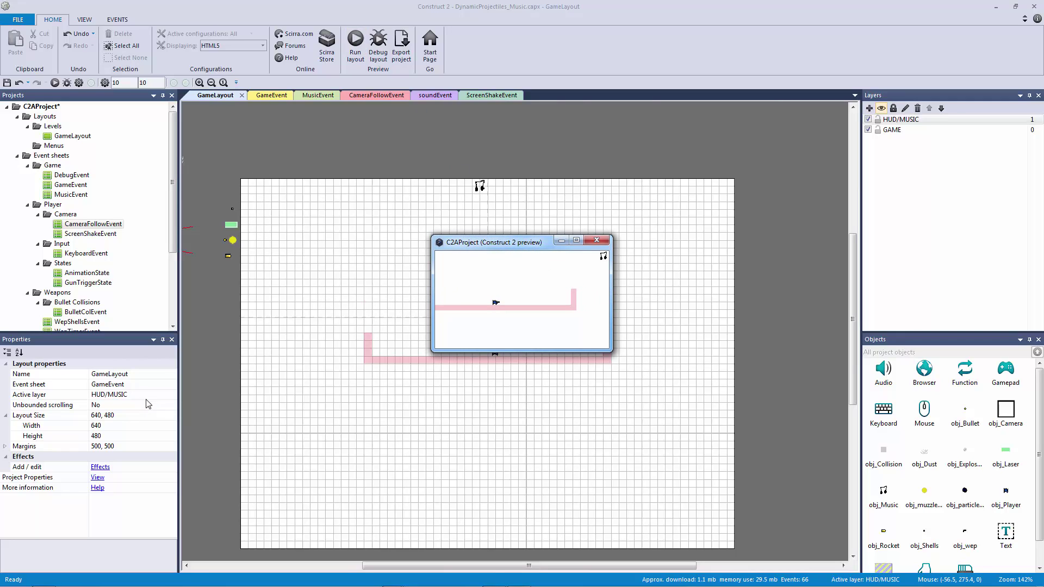
click(576, 242)
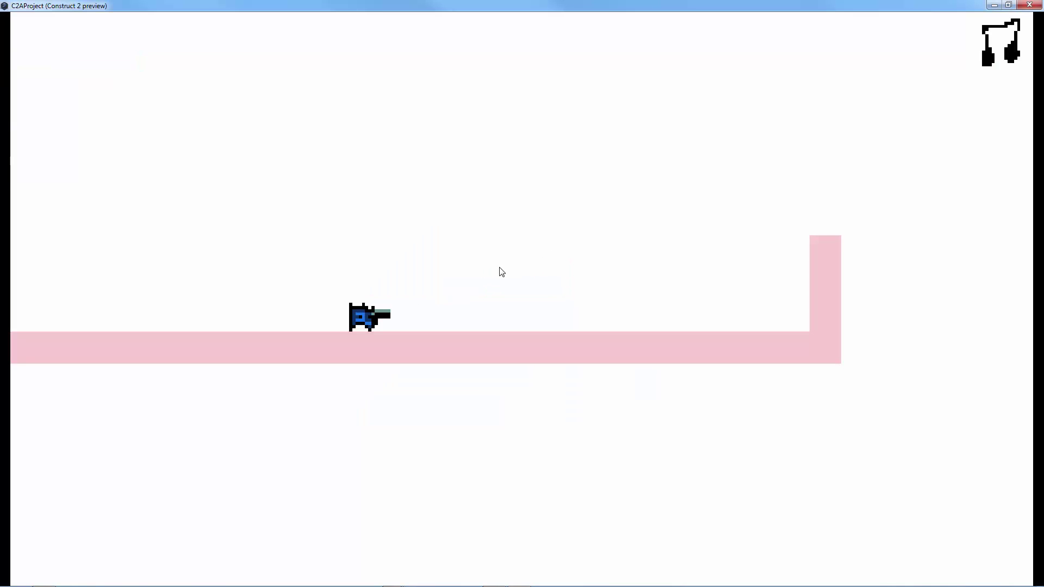
key(Right)
key(Left)
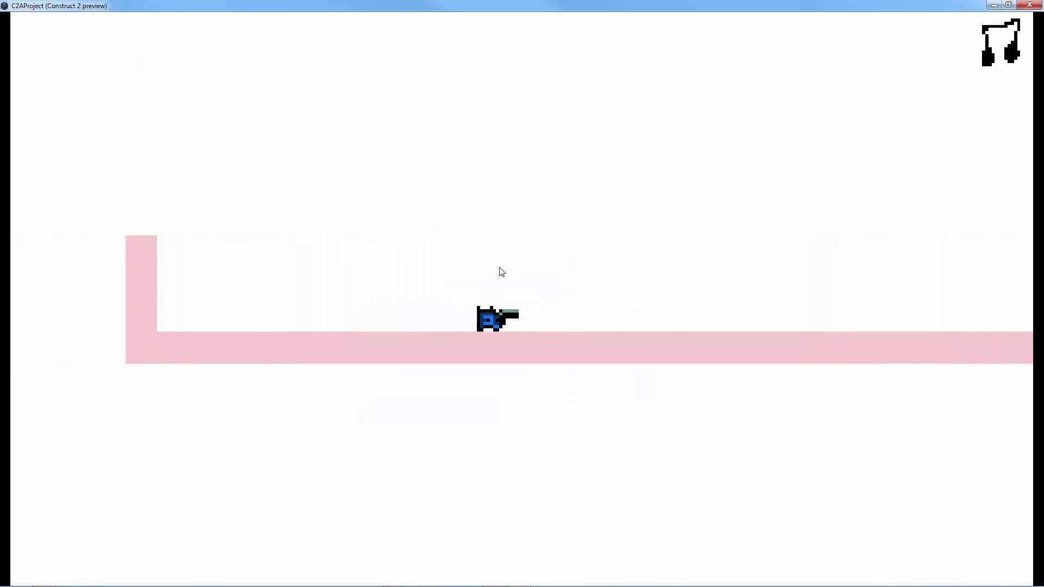
key(Right)
key(Right)
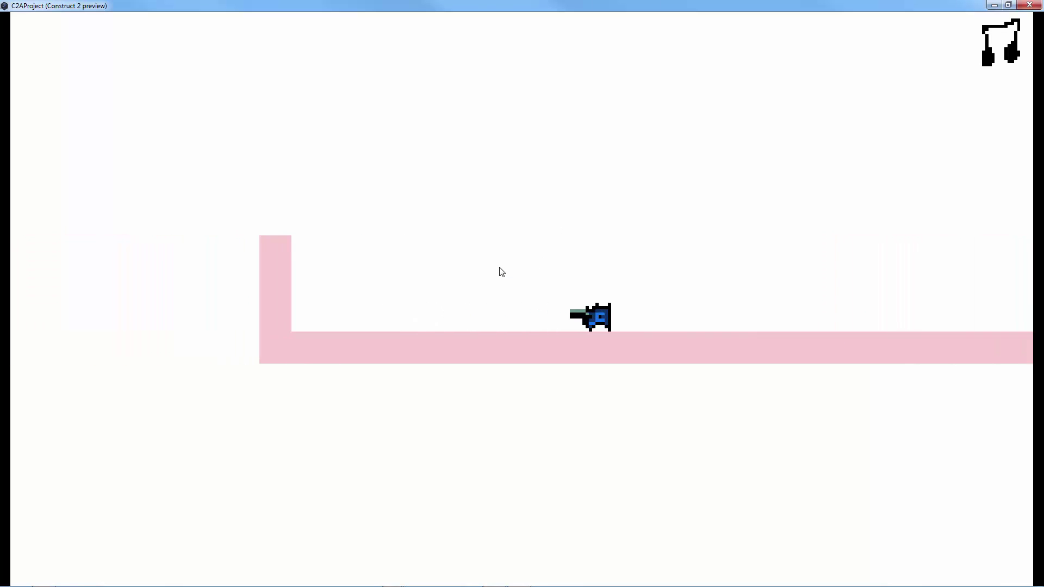
key(Right)
key(Left)
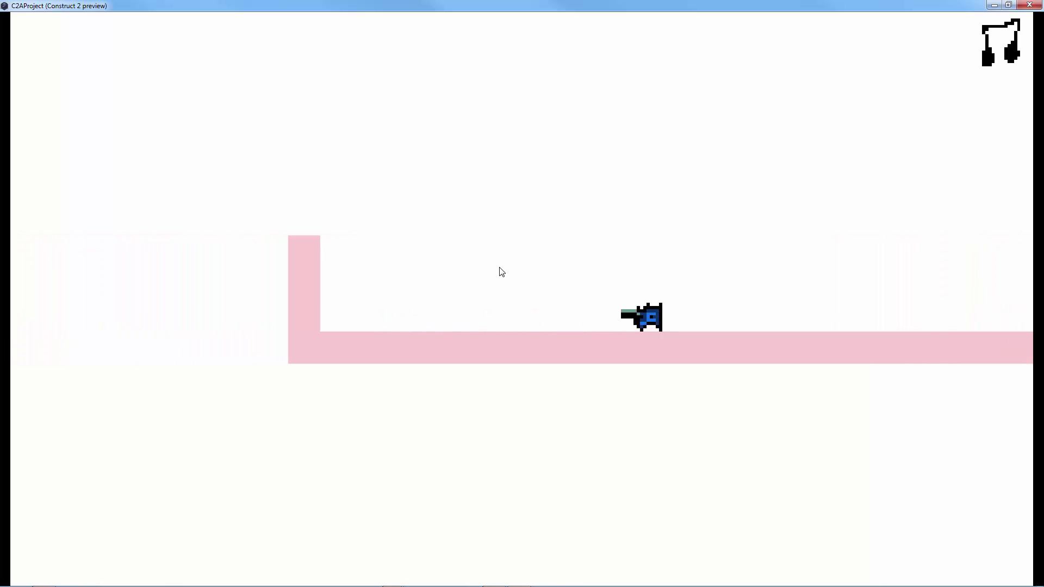
key(Left)
key(Right)
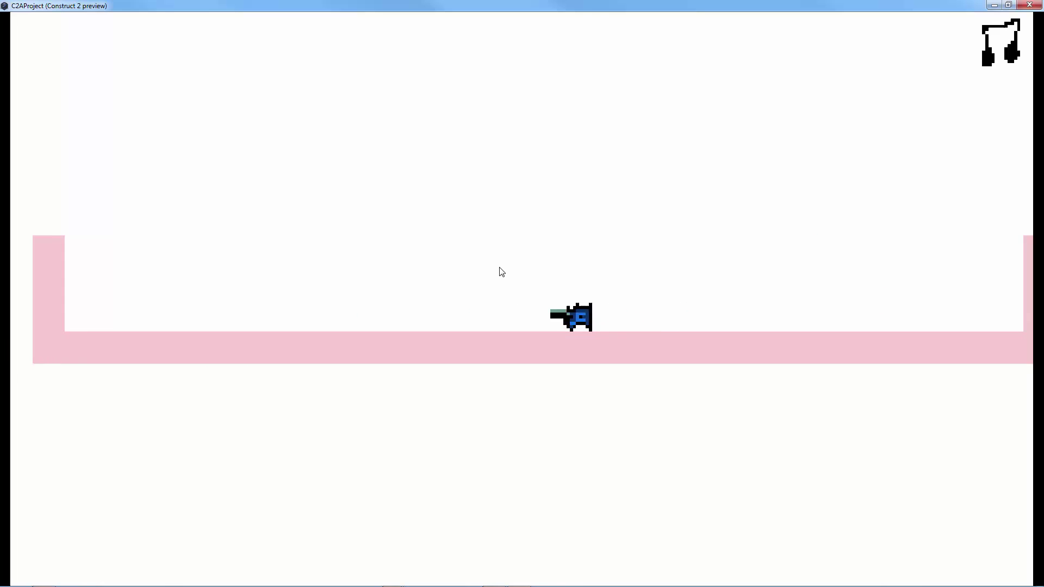
key(Left)
key(Left)
key(Left)
key(Right)
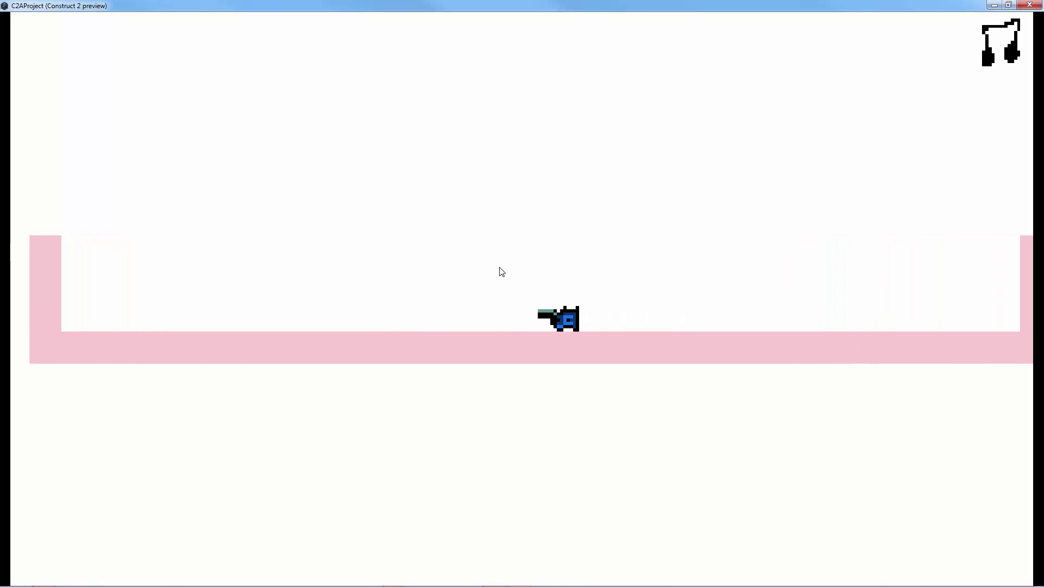
key(Left)
key(Right)
key(Right)
key(Left)
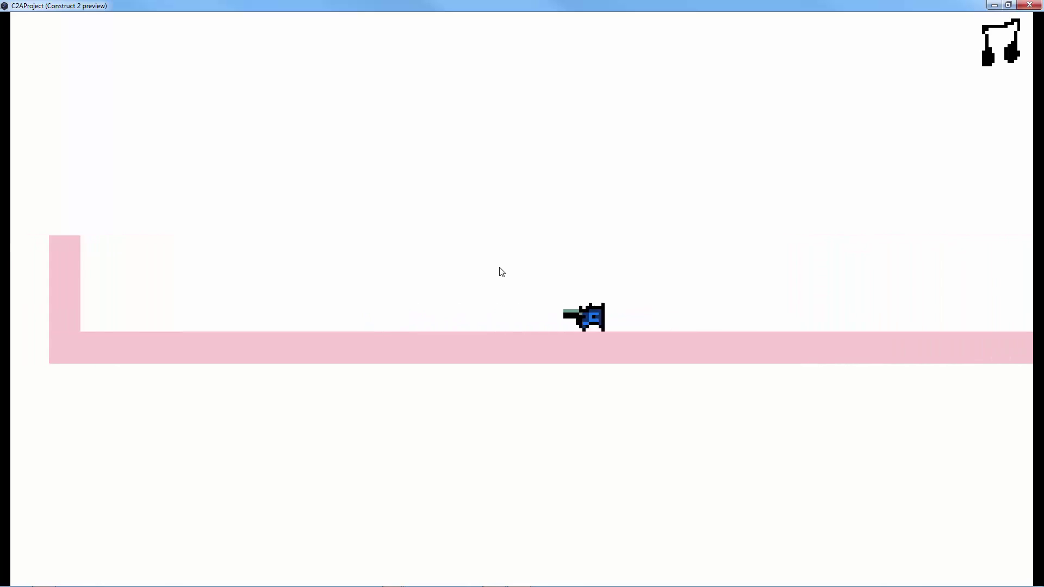
key(Left)
Set the CameraFollowEvent lookAhead global to 100 and preview the game with it
click(1029, 6)
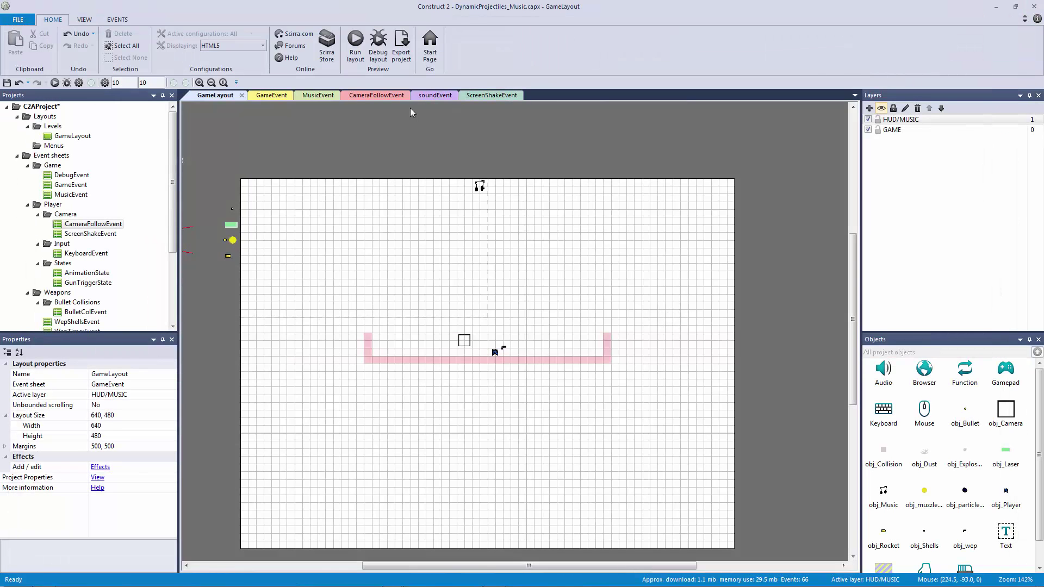
click(375, 95)
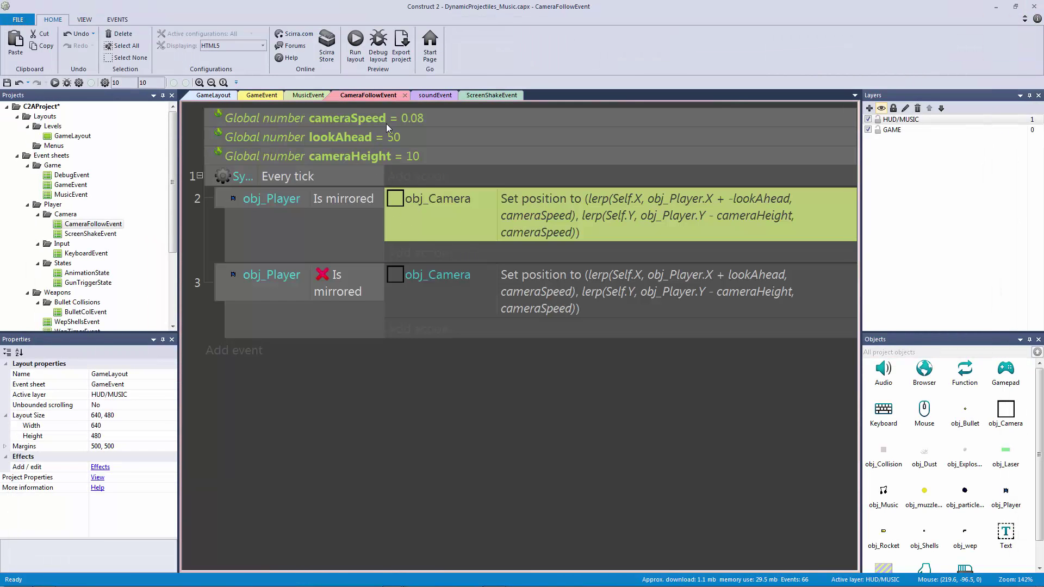
double_click(405, 139)
text(1)
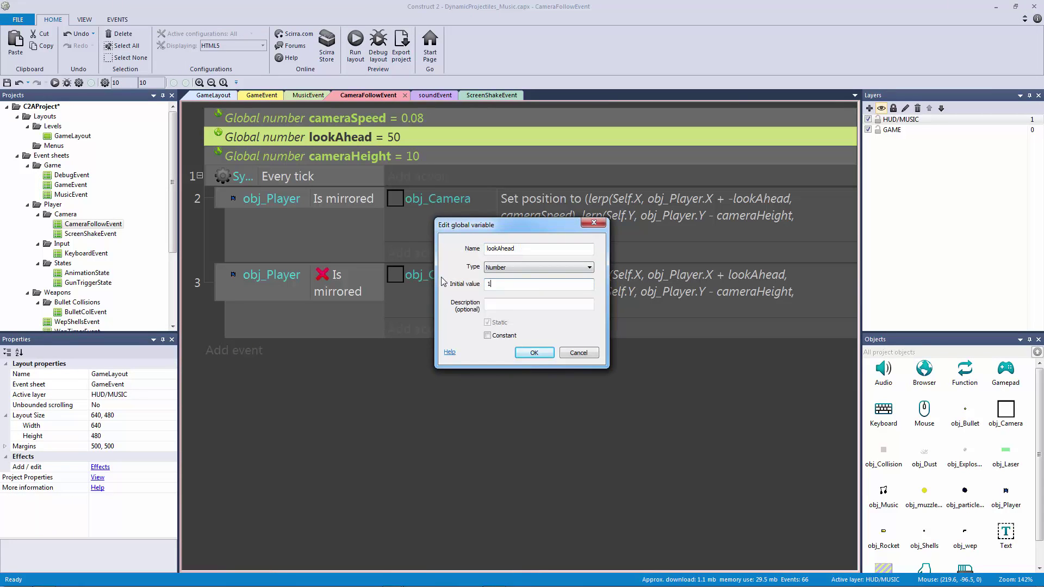
text(00)
key(Return)
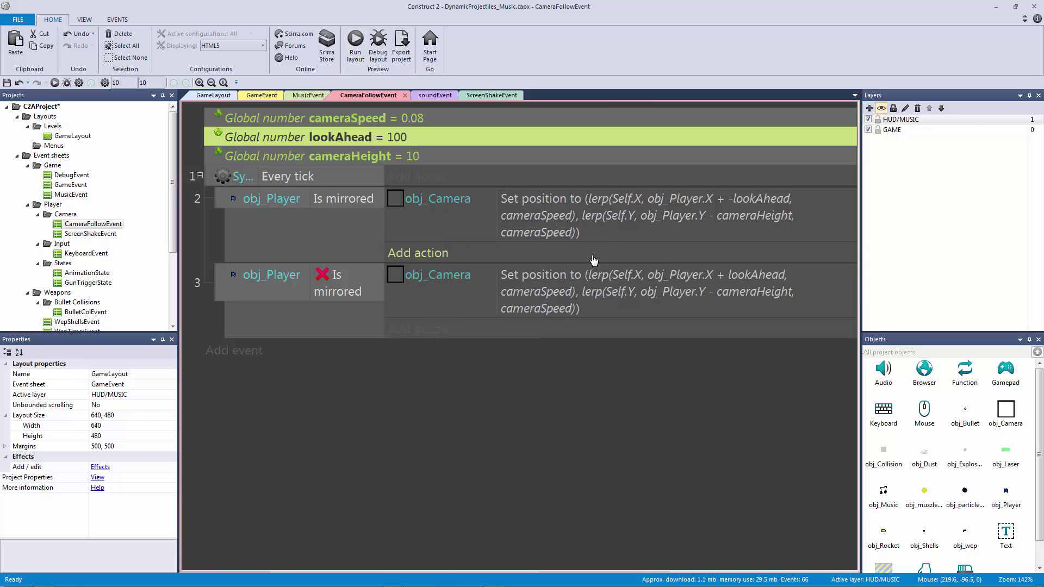
key(F5)
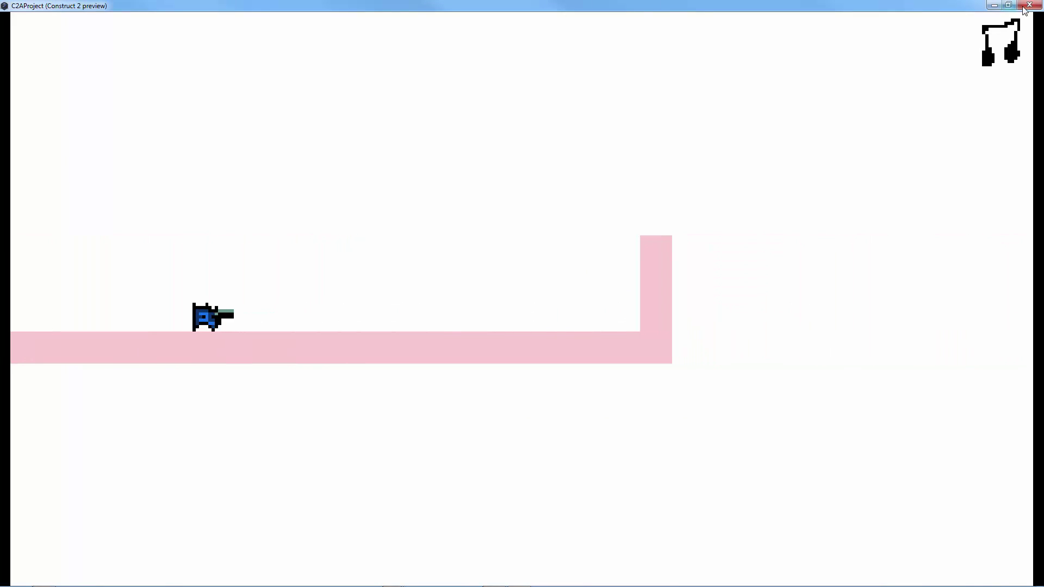
key(alt+F4)
Reset the lookAhead global back to 50
double_click(433, 136)
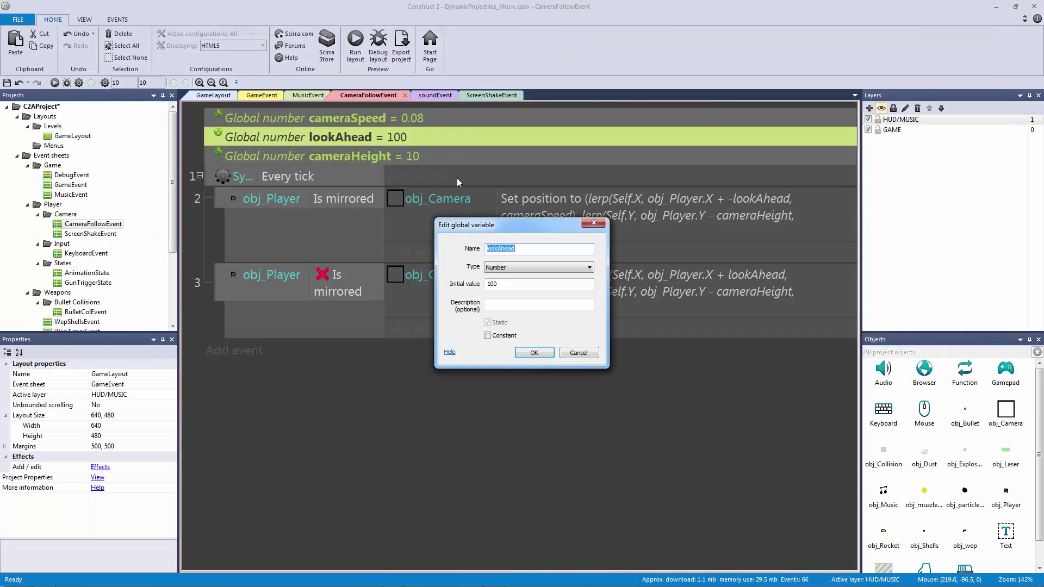
key(Tab)
key(Tab)
text(50)
key(Return)
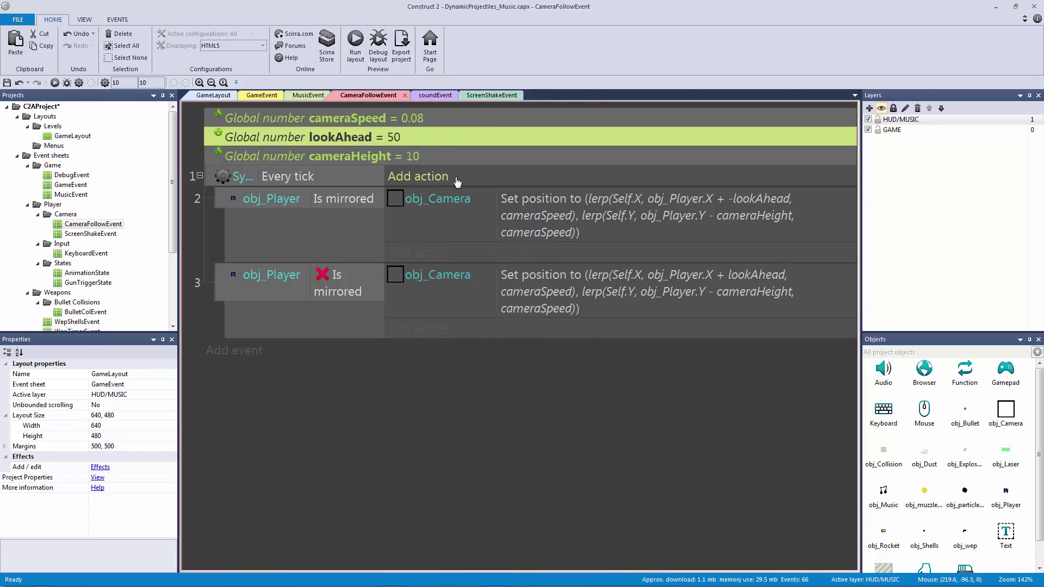
Raise cameraHeight to 50 and walk the player left and right in a preview
double_click(432, 157)
key(Tab)
key(Tab)
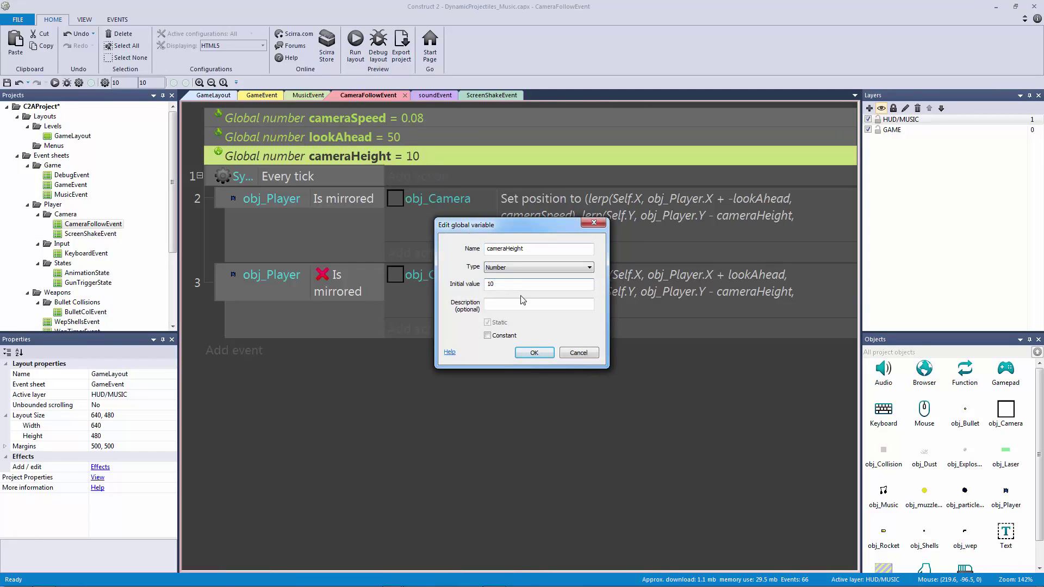
key(Return)
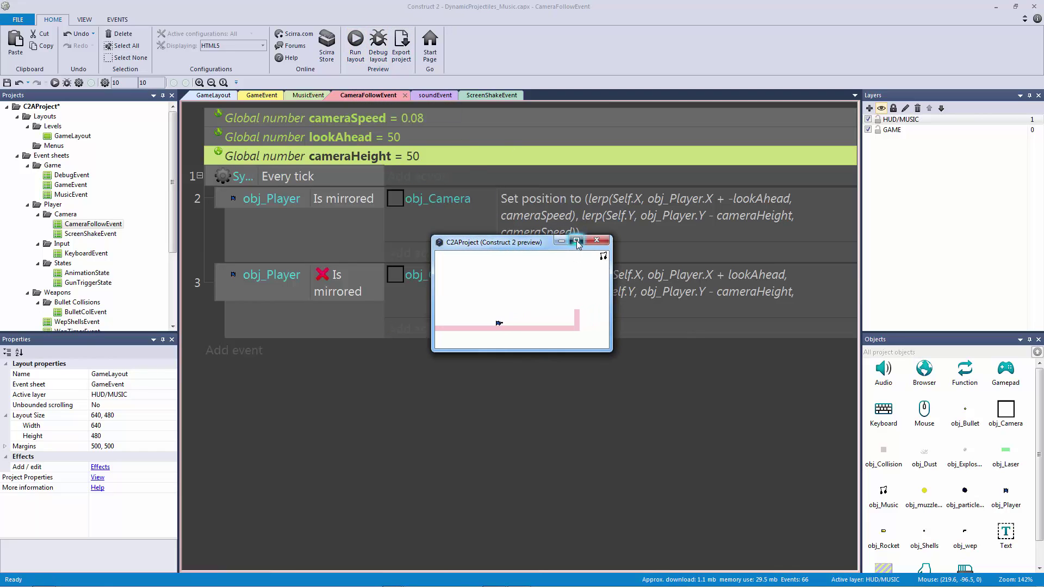
key(Right)
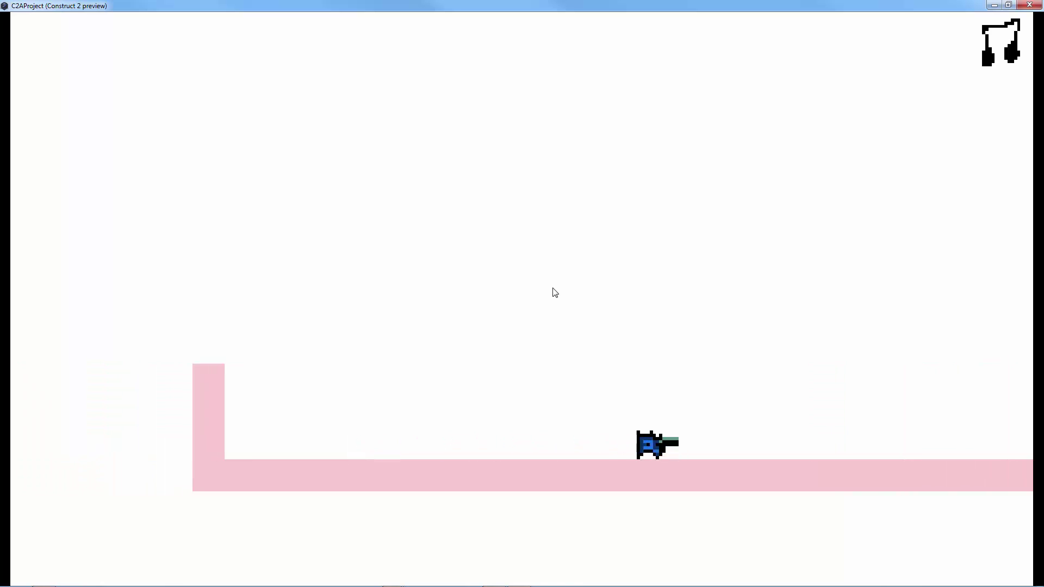
key(Left)
key(Left)
key(Right)
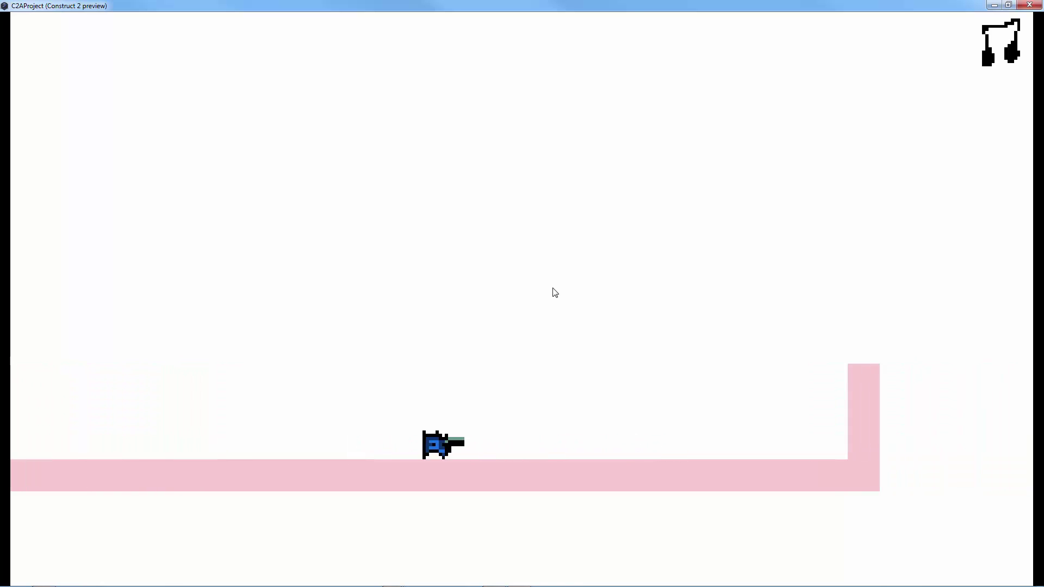
key(Left)
key(Left)
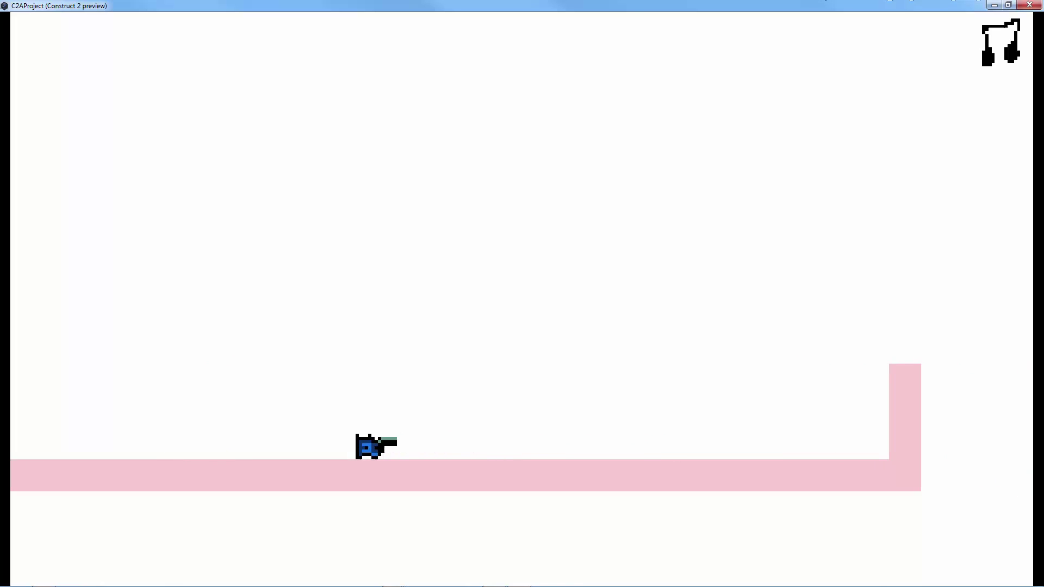
key(alt+Tab)
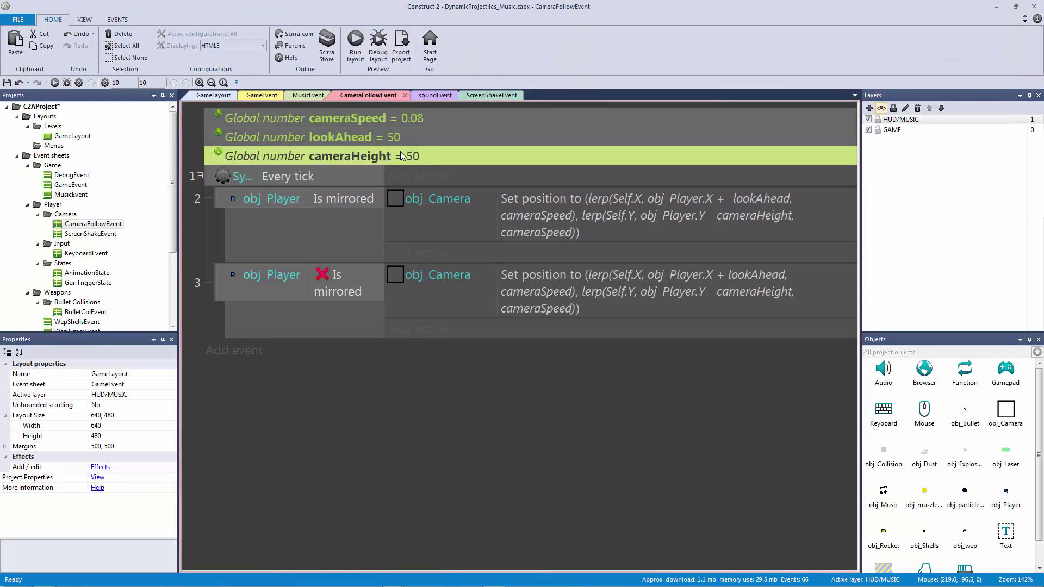
Restore cameraHeight to 10 and review the cameraSpeed, lookAhead and cameraHeight globals
double_click(401, 155)
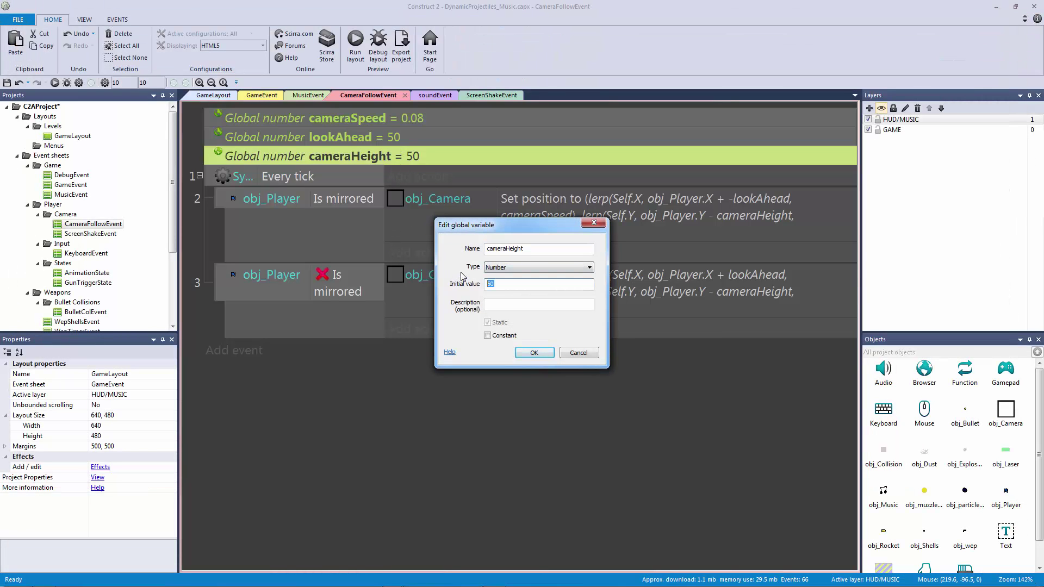
text(10)
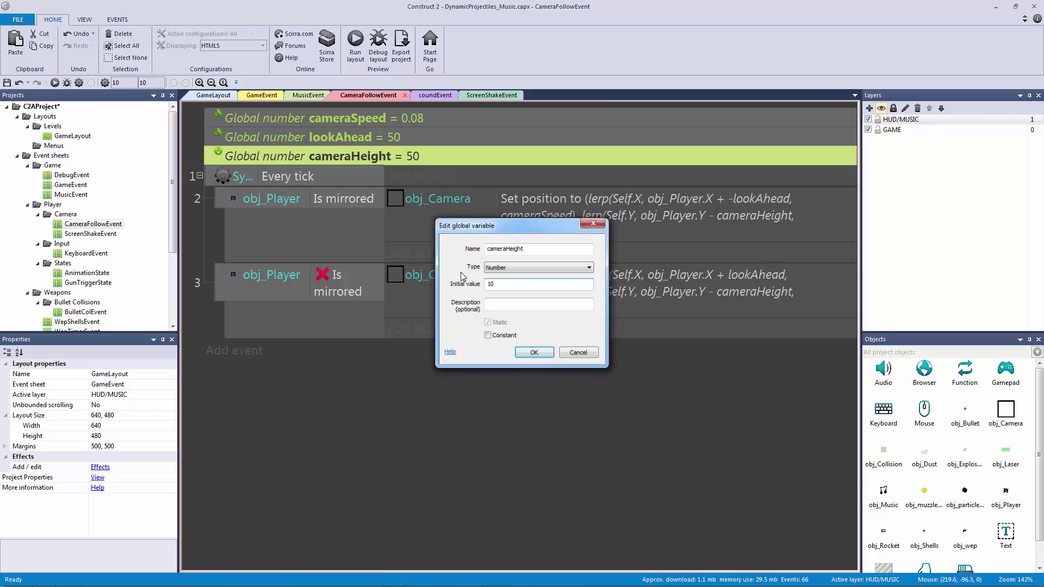
key(Return)
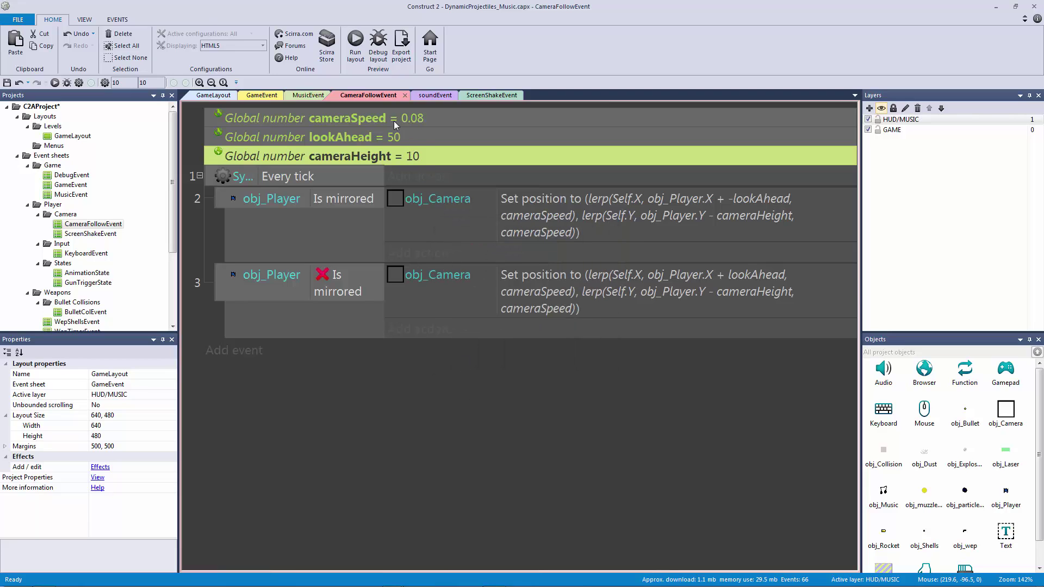
click(395, 121)
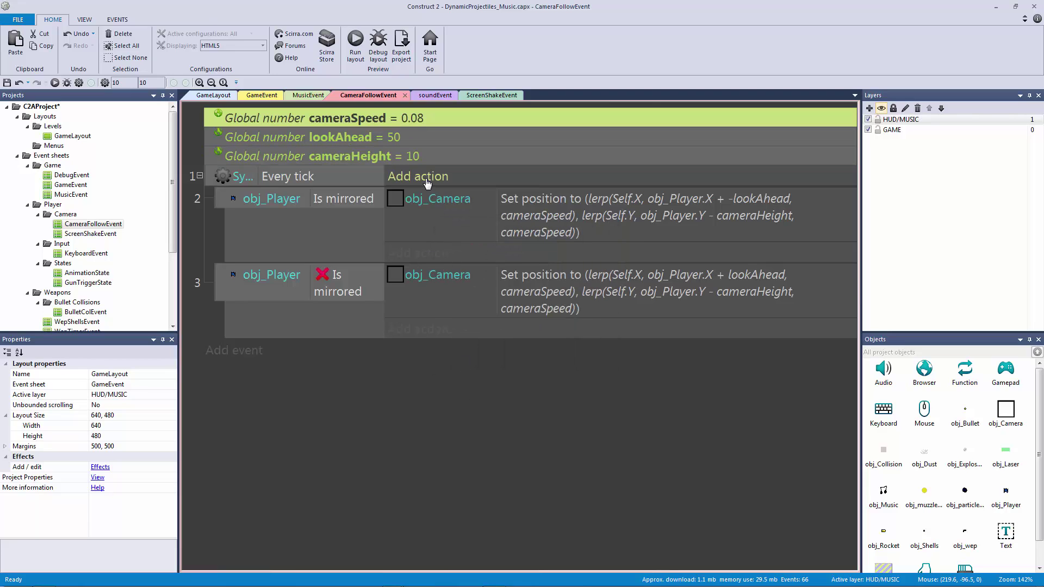
click(381, 141)
click(399, 155)
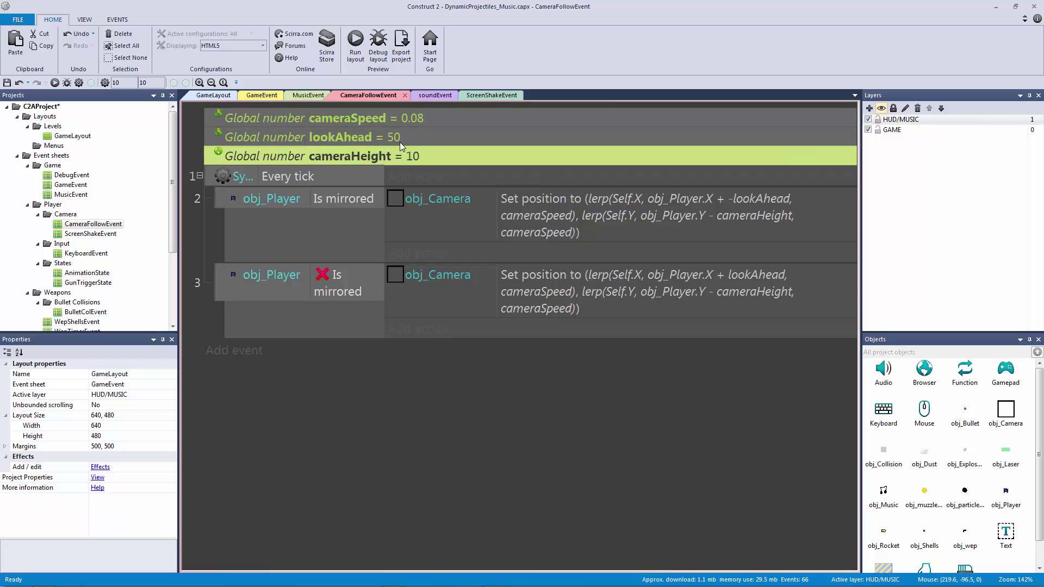
click(399, 125)
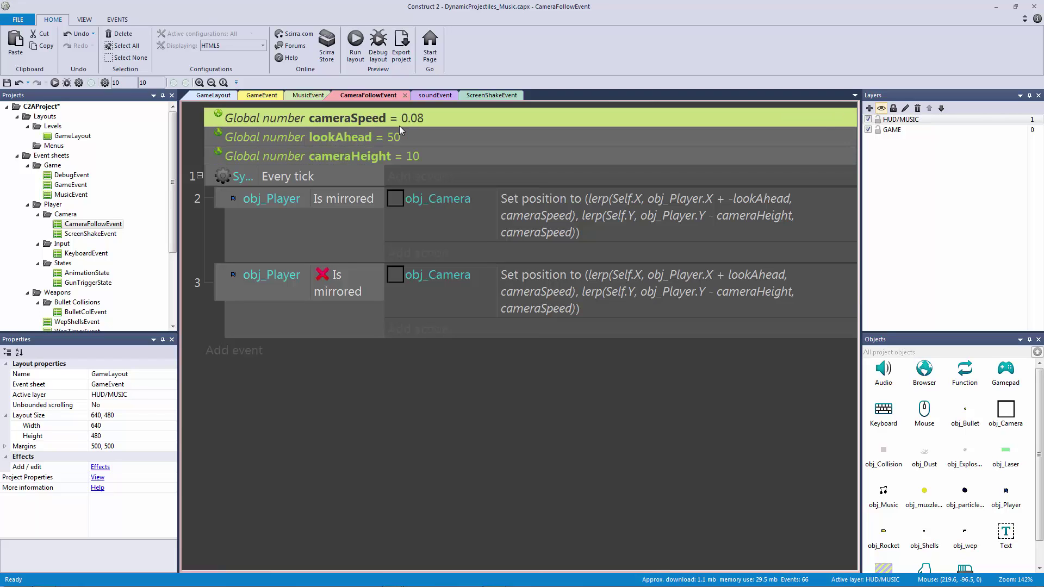
Set the GameLayout layout size to 640×360
click(210, 97)
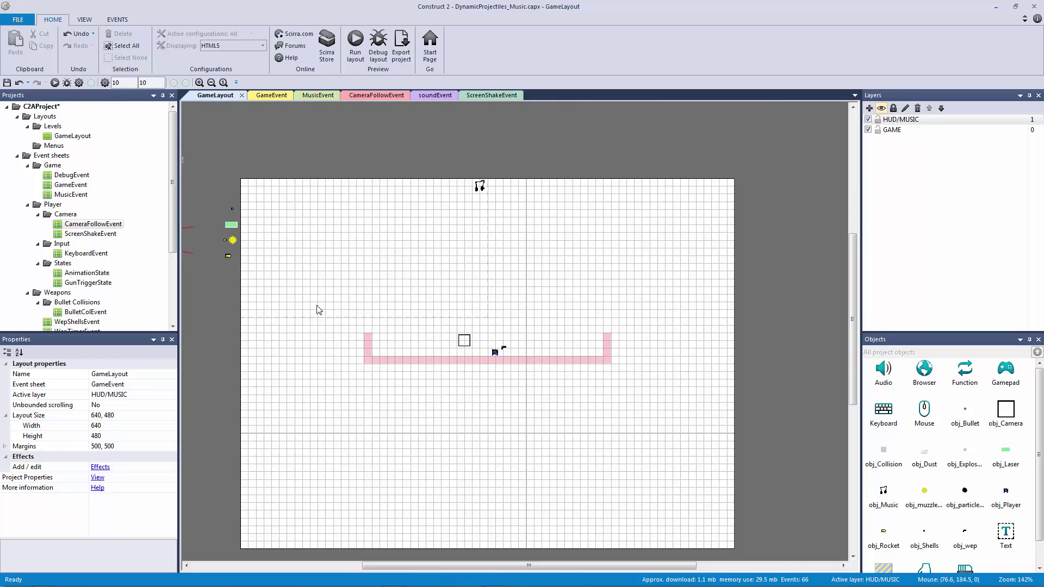
click(131, 426)
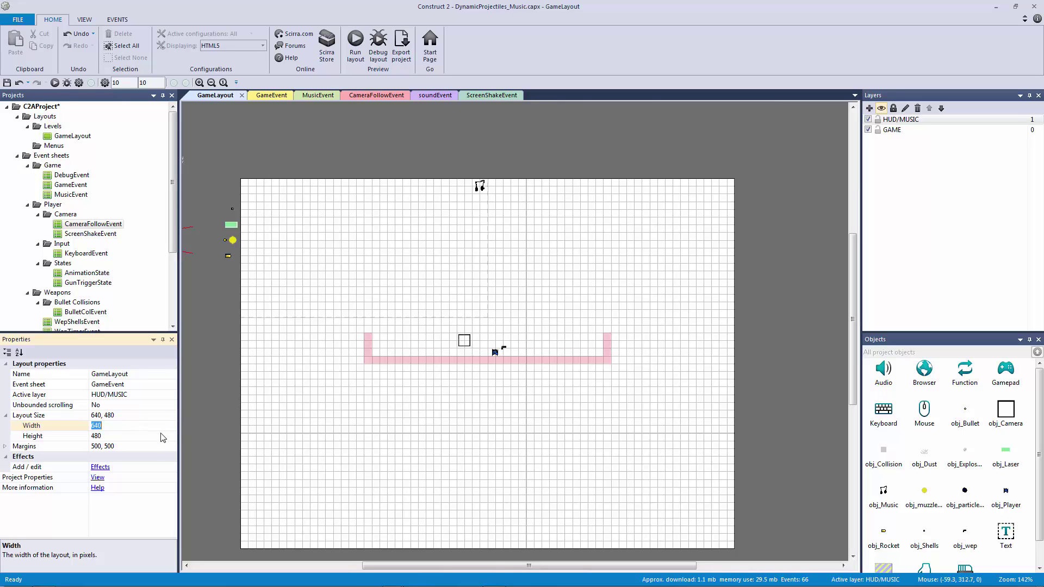
click(144, 436)
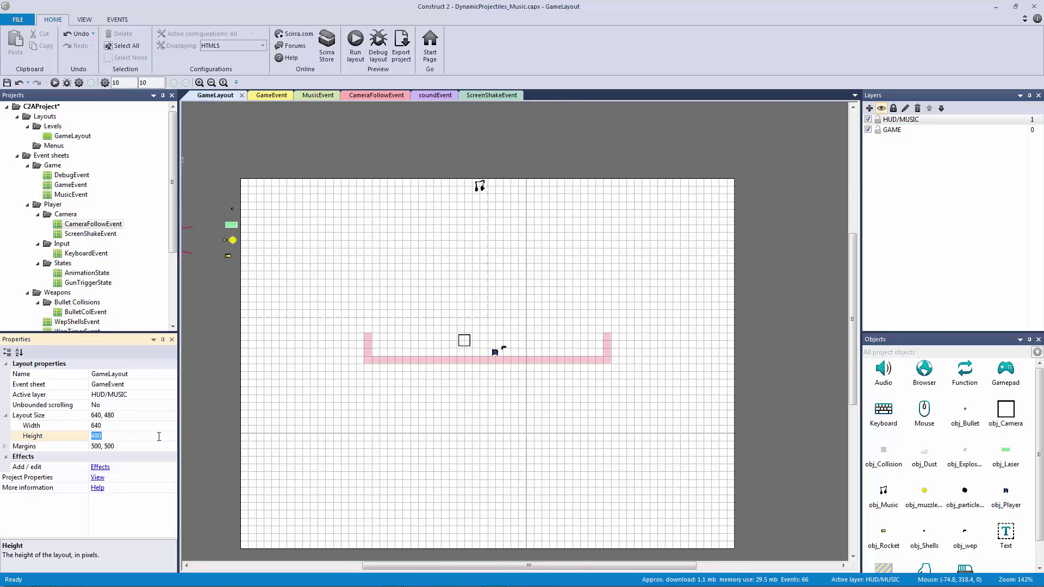
text(360)
key(Return)
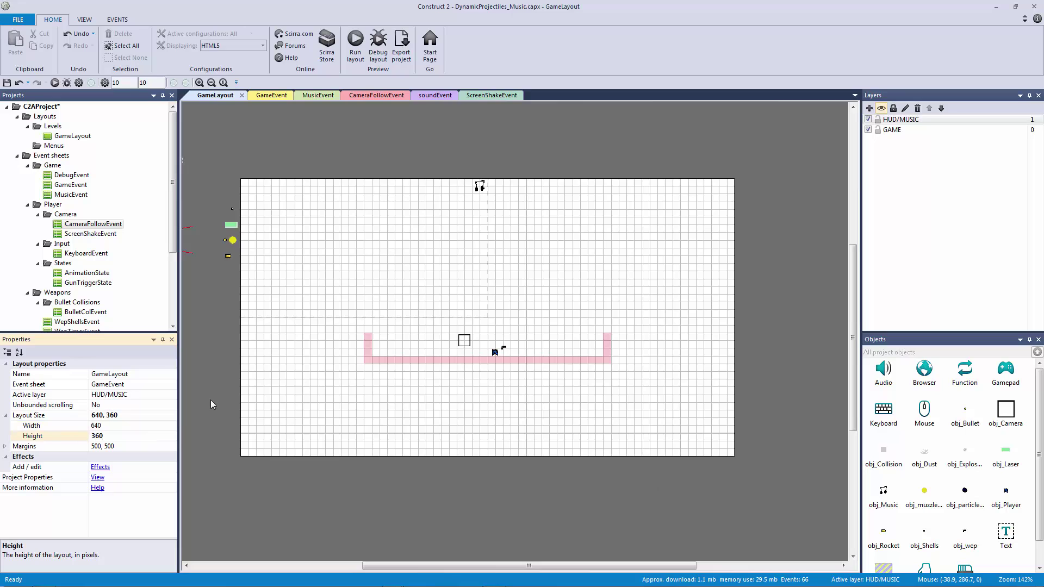
Set the project window size to 640×360
click(98, 477)
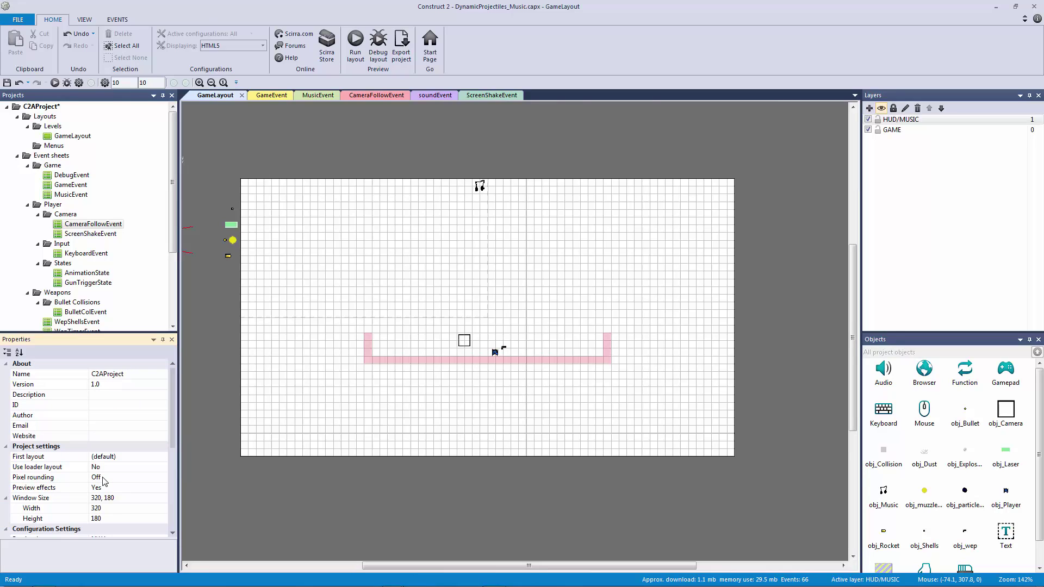
click(119, 508)
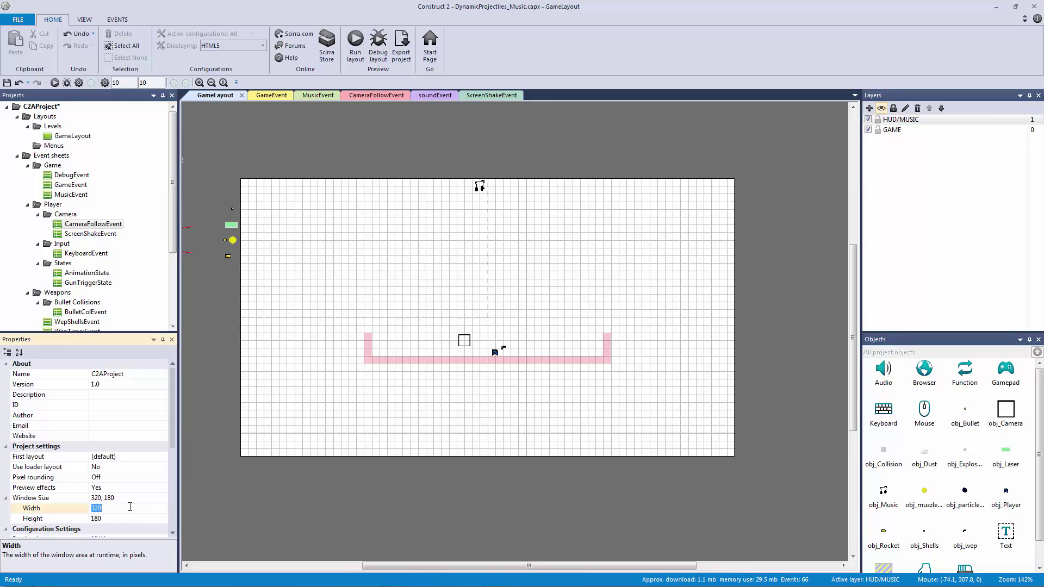
text(640)
key(Return)
key(Return)
click(346, 473)
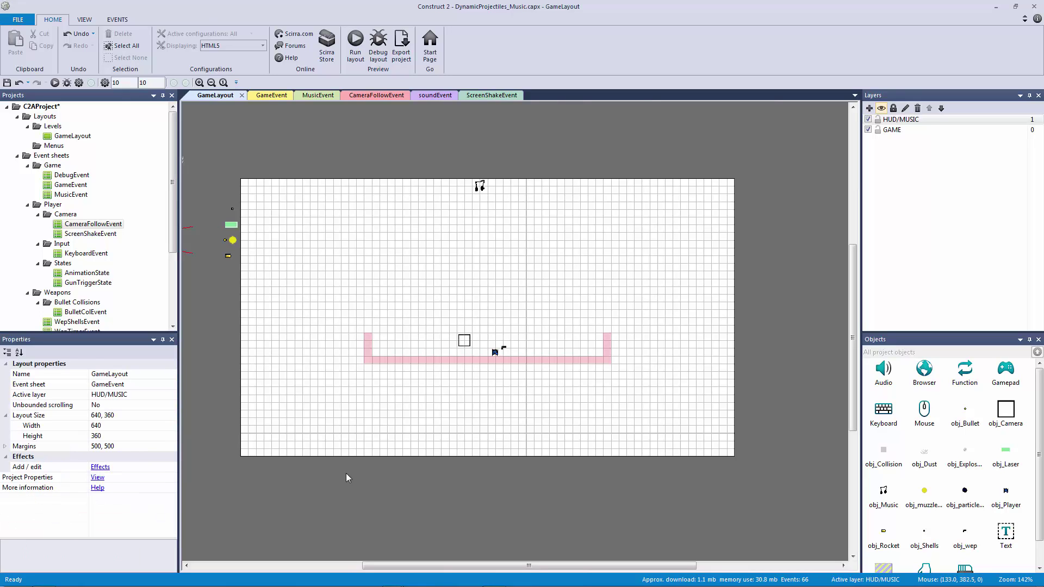
Box-select the platform pieces and player and move them up about 50 px
drag(299, 275, 759, 430)
drag(533, 350, 542, 310)
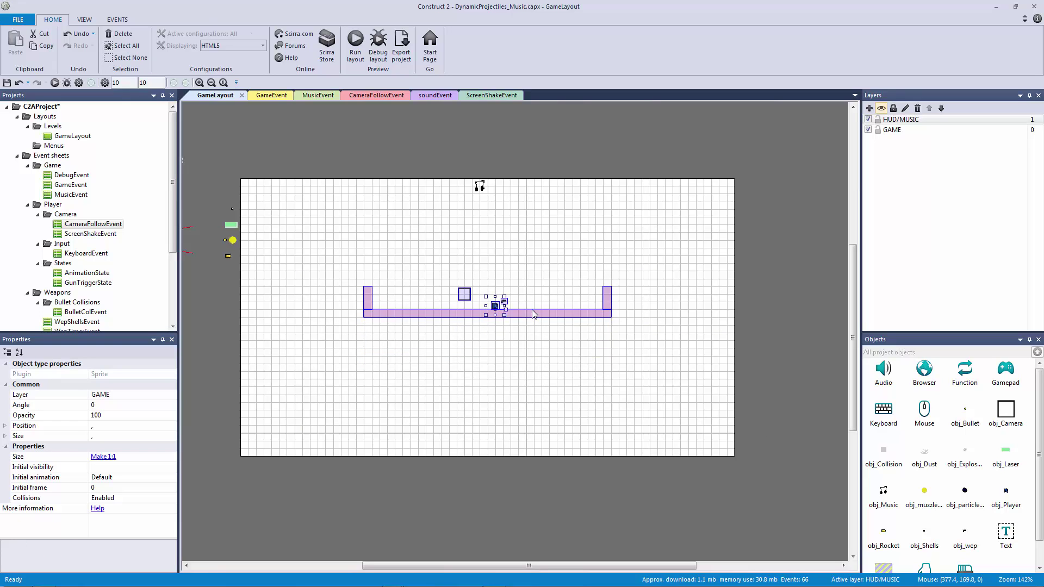
click(524, 391)
click(480, 186)
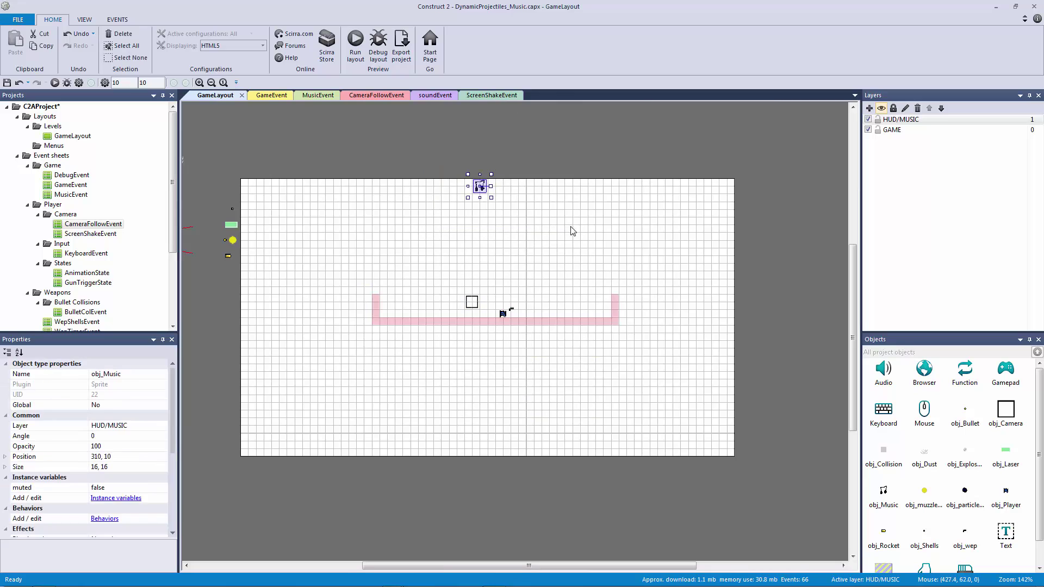
click(570, 230)
click(808, 166)
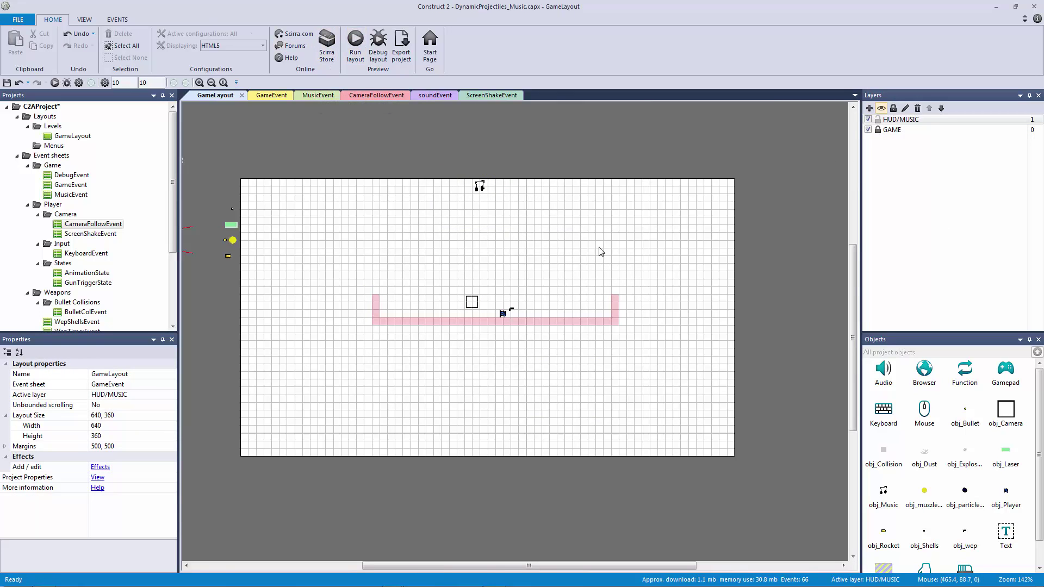
Preview the layout, move the player right, then close the preview
key(F5)
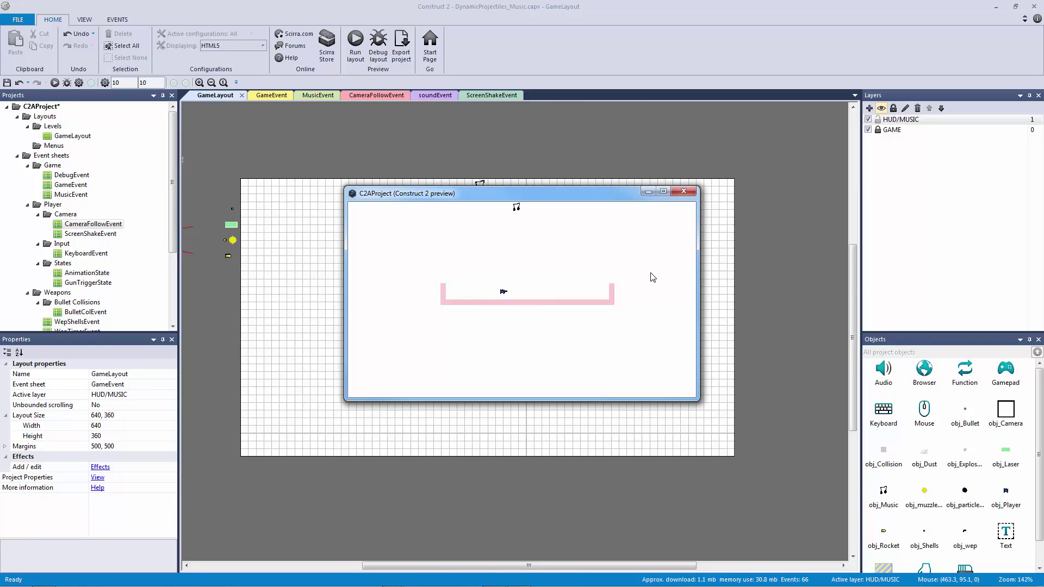
key(Right)
click(684, 193)
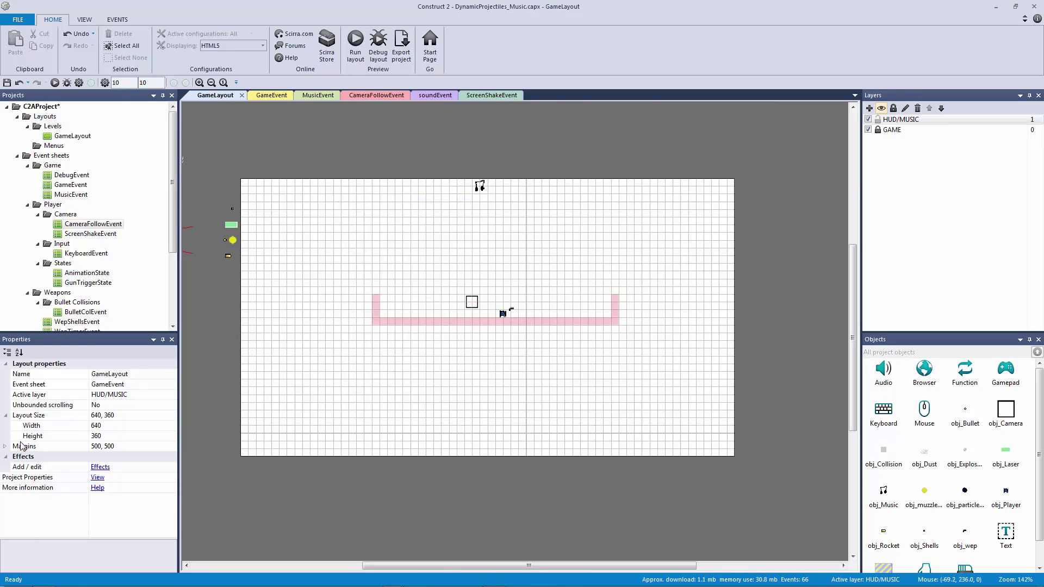
Change the project window size to 320×180
click(96, 478)
click(101, 508)
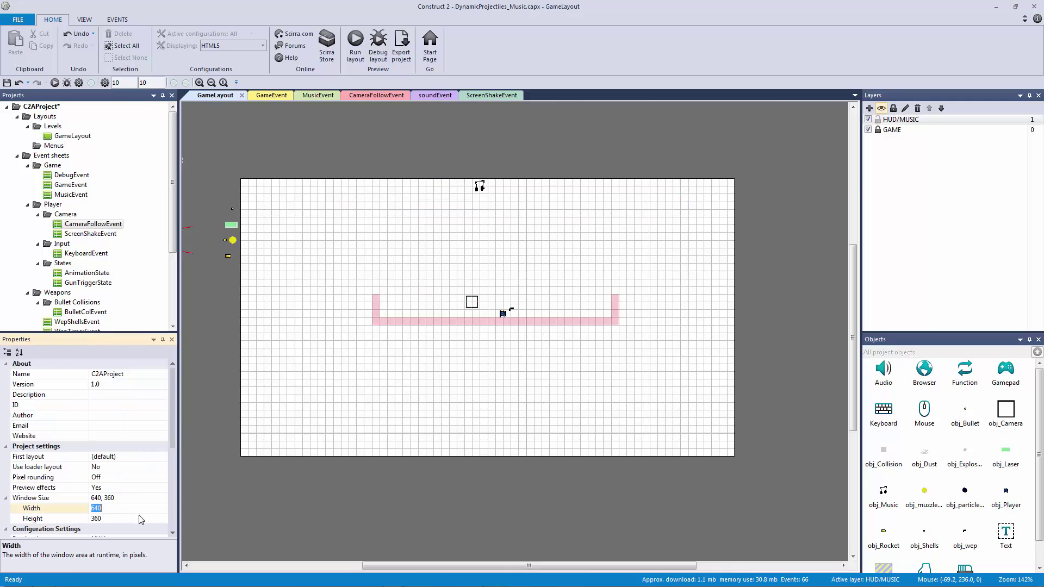
text(320)
key(Tab)
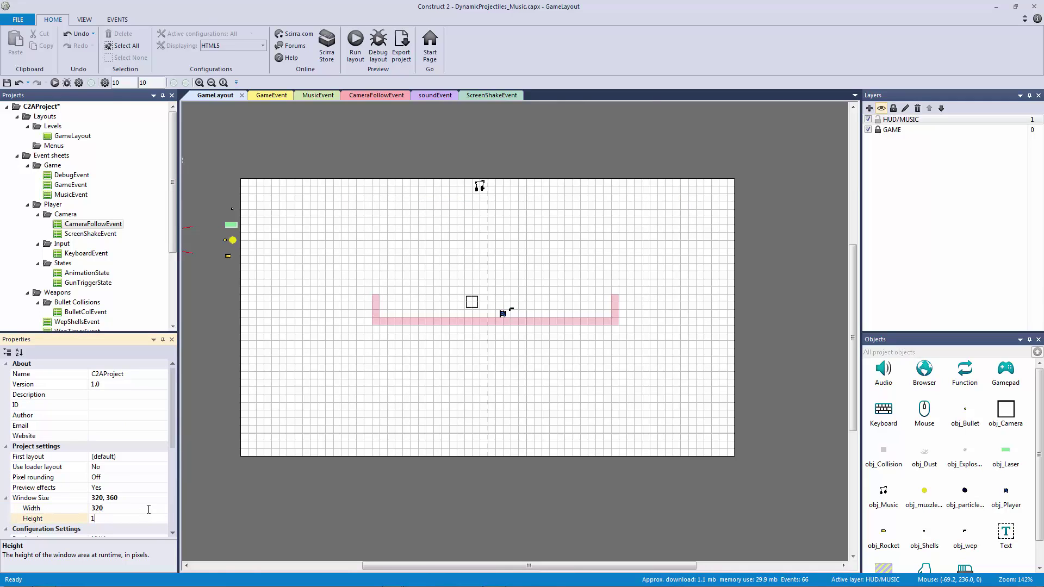
text(180)
key(Return)
click(317, 442)
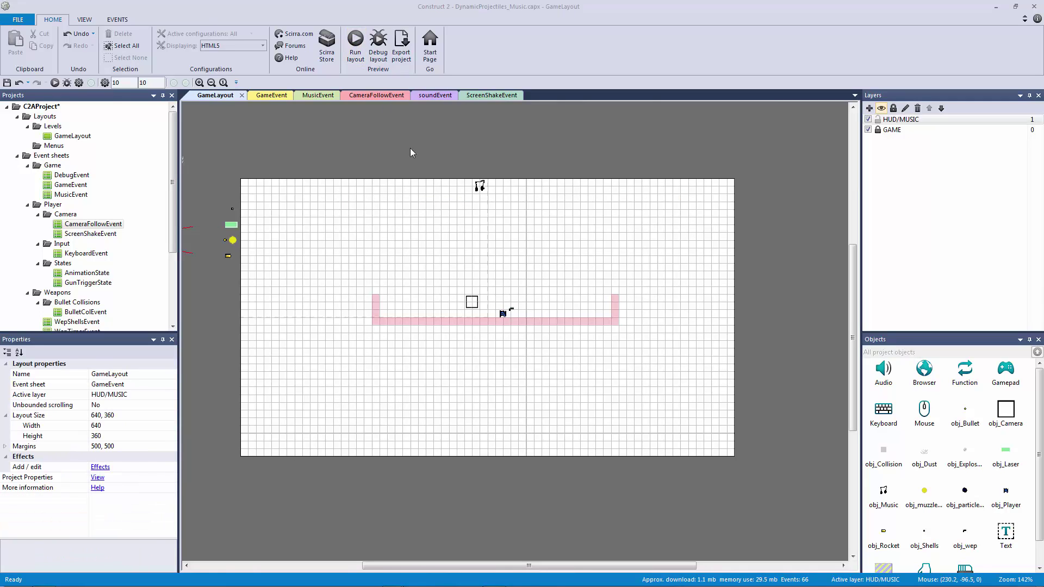
Preview full screen, walking the player left and right to check camera look-ahead
key(F5)
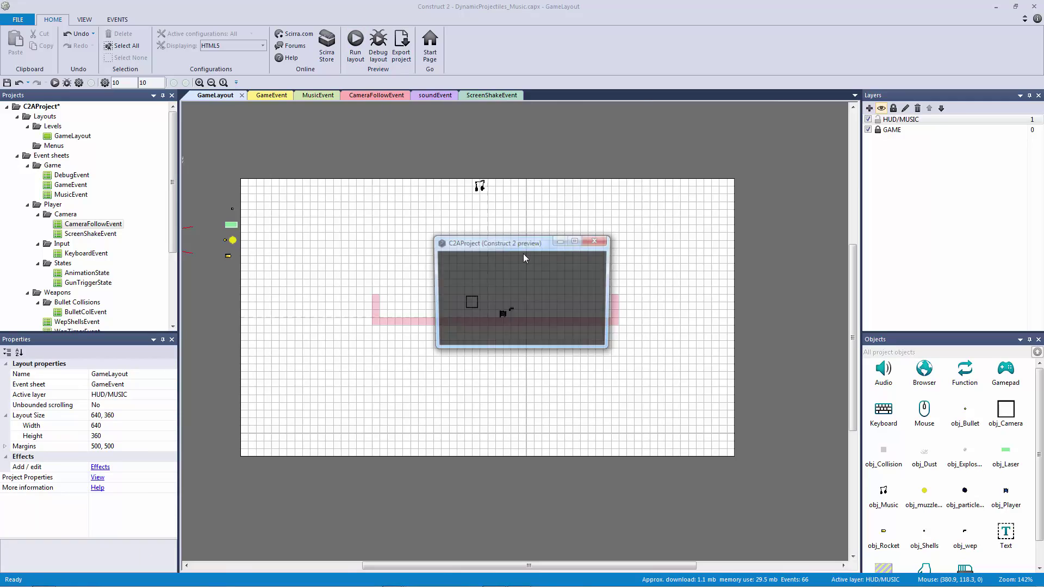
click(576, 241)
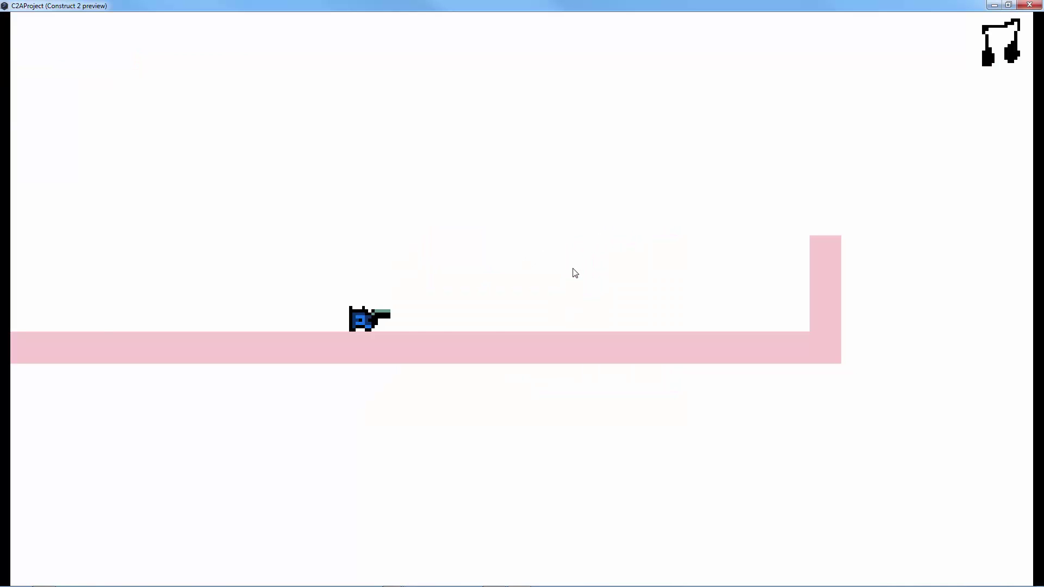
key(Right)
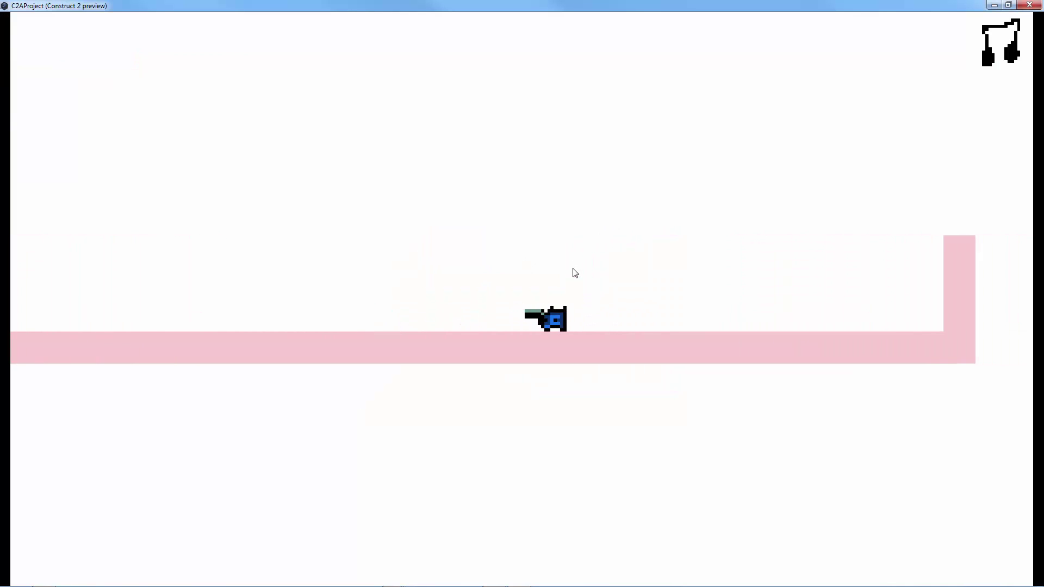
key(Left)
key(Left)
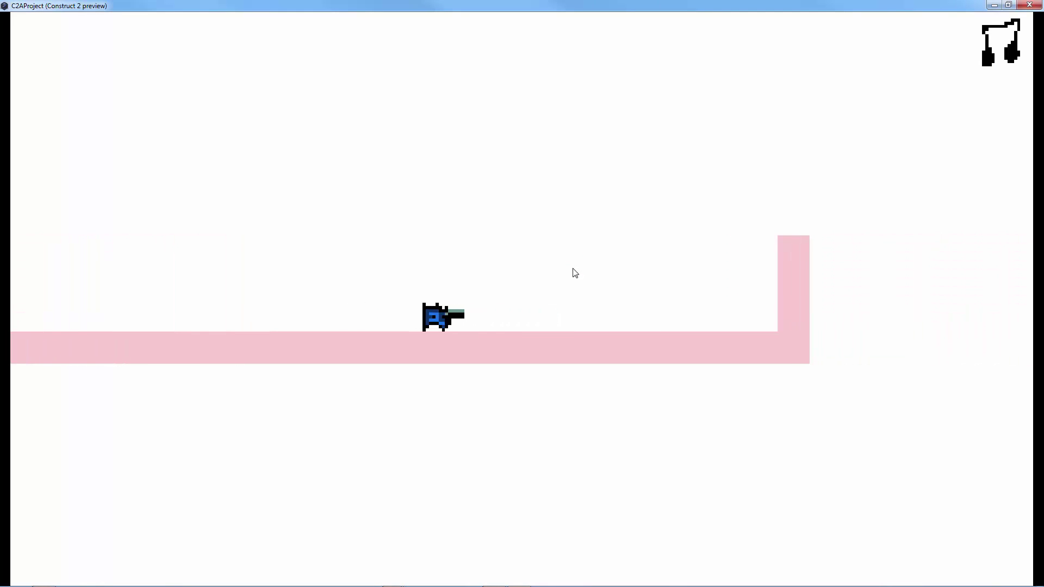
key(Right)
key(Left)
key(Right)
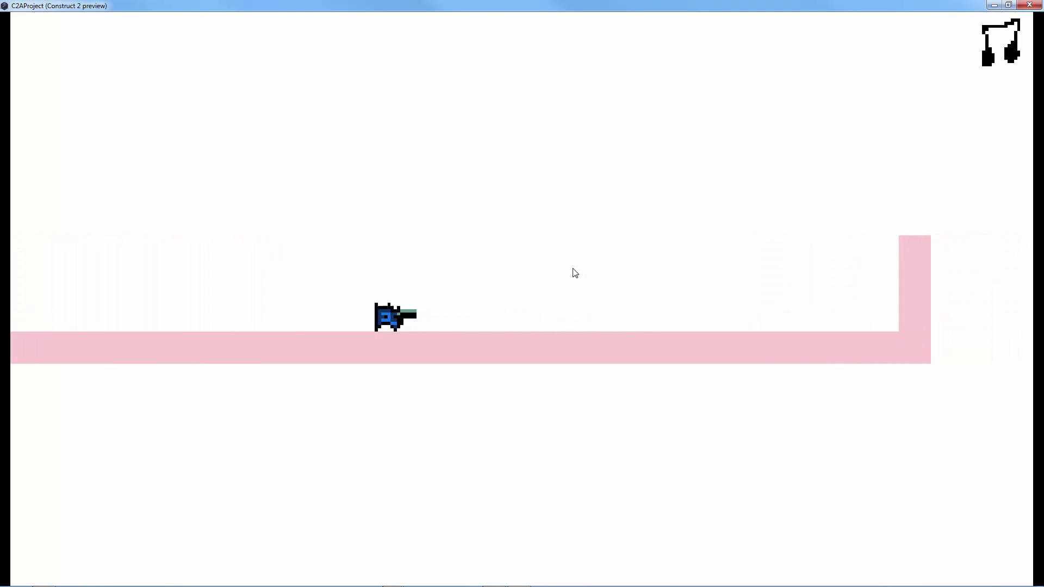
key(Left)
key(Right)
key(Right)
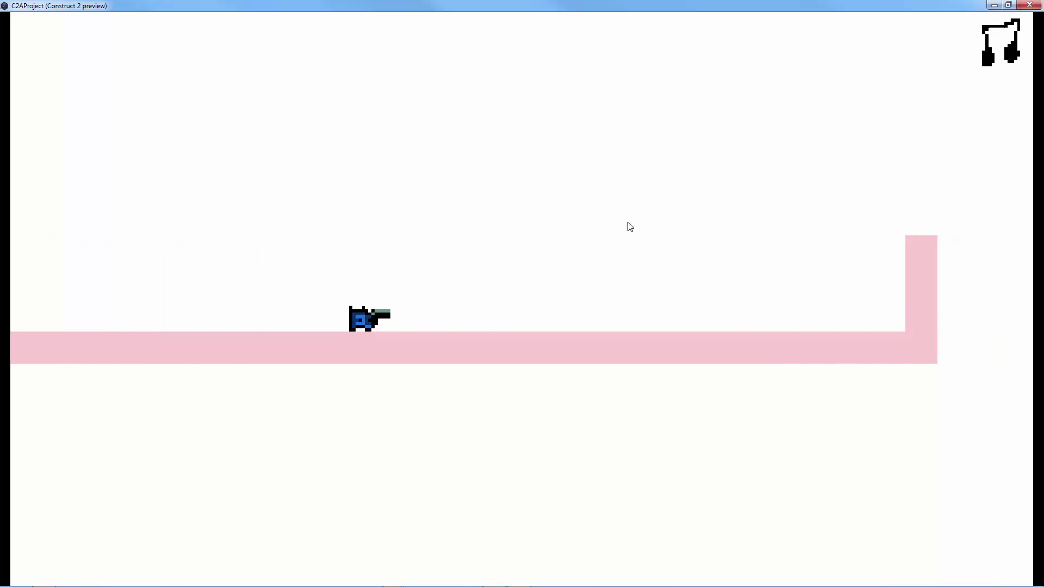
click(1029, 6)
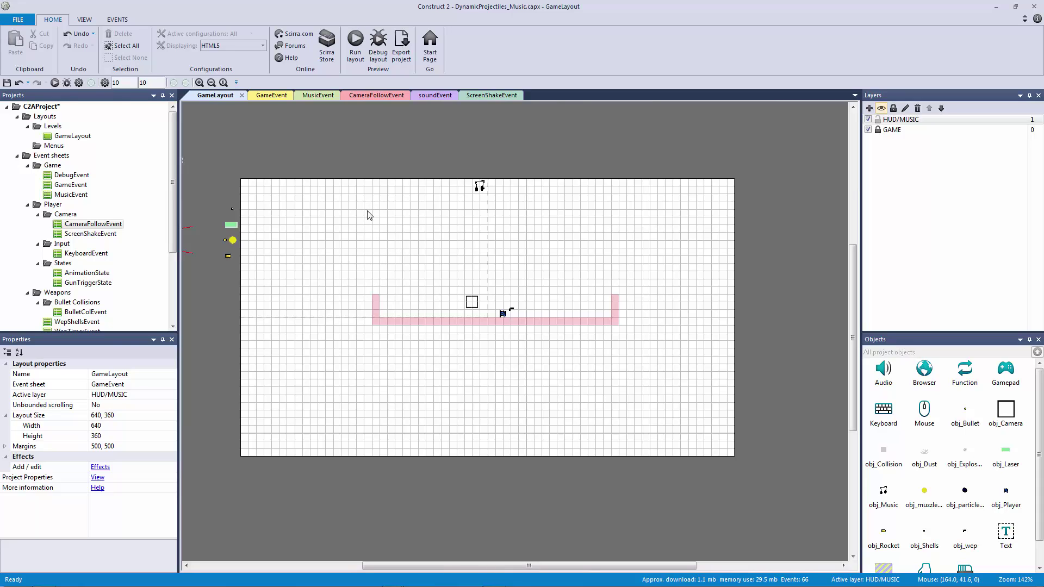
Delete MusicEvent's empty event 2 so the music-toggle event follows the start-of-layout event
click(318, 97)
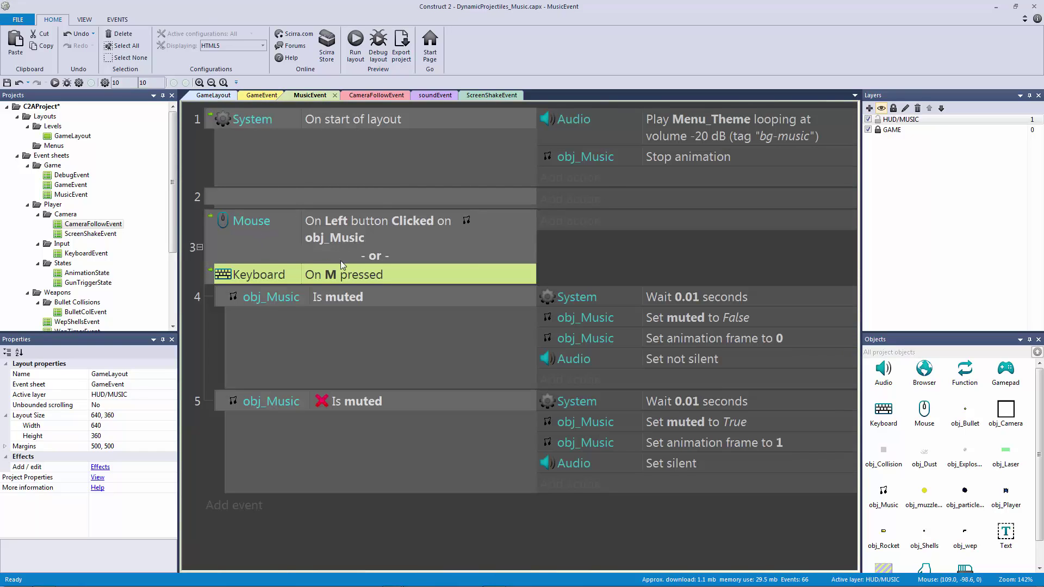
click(361, 249)
click(311, 275)
click(337, 201)
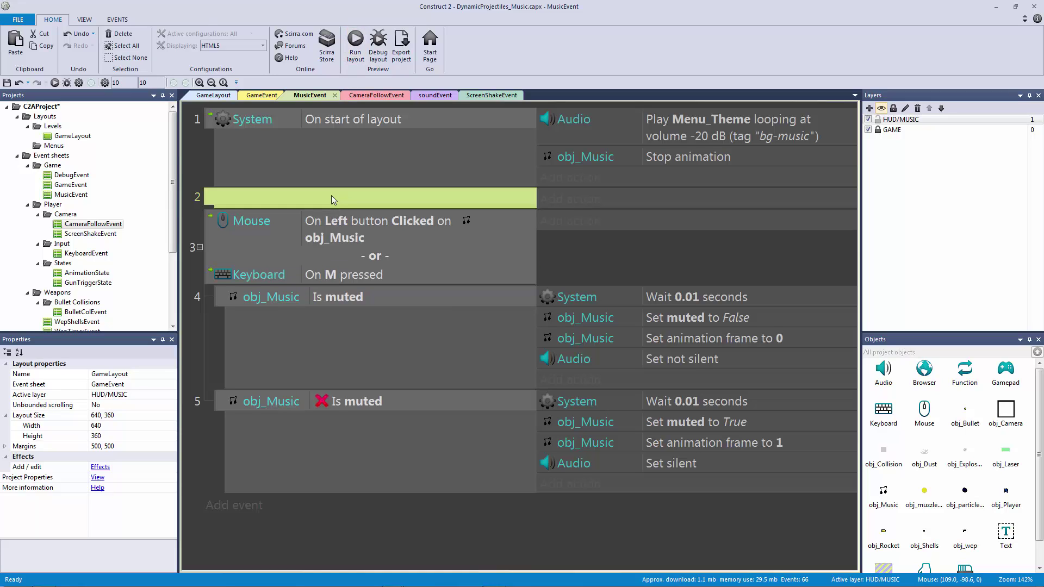
key(Delete)
click(200, 171)
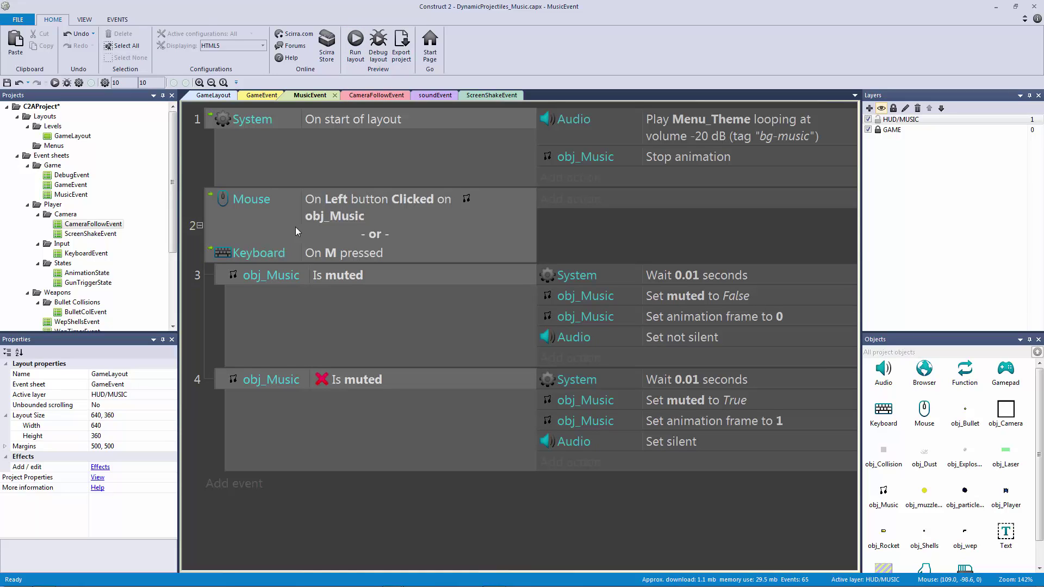
click(330, 252)
click(324, 207)
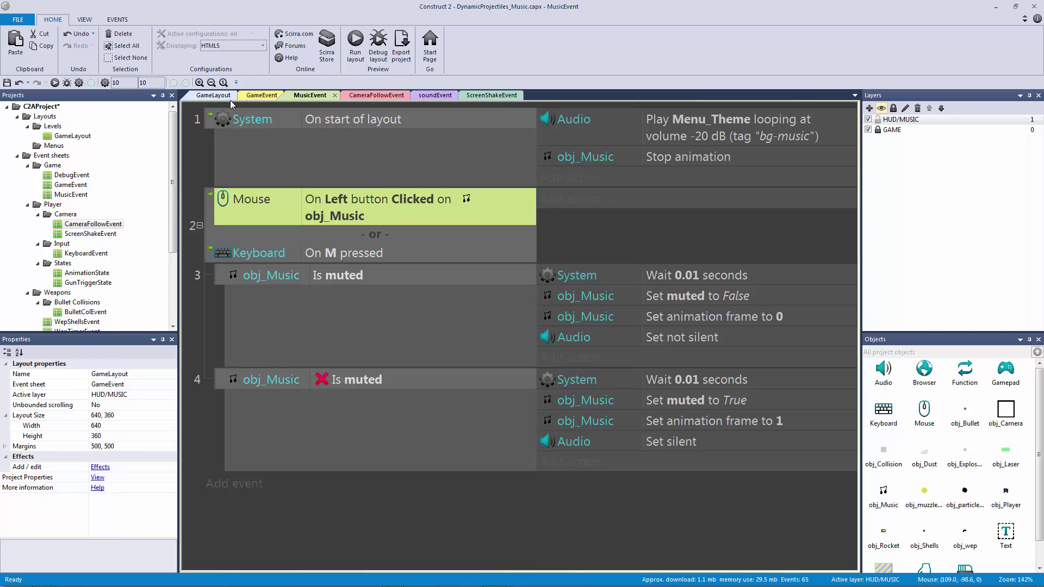
click(214, 96)
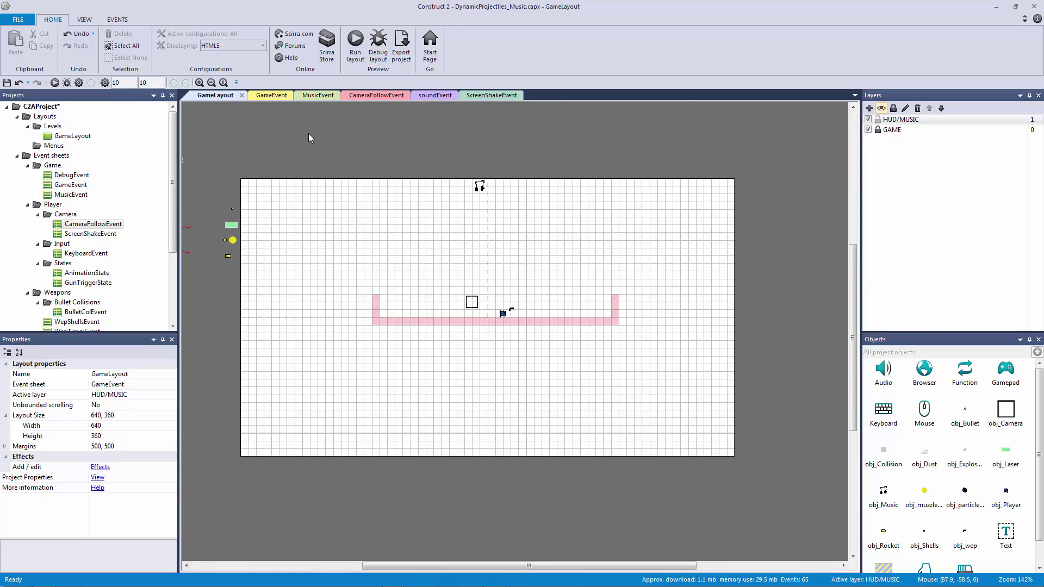